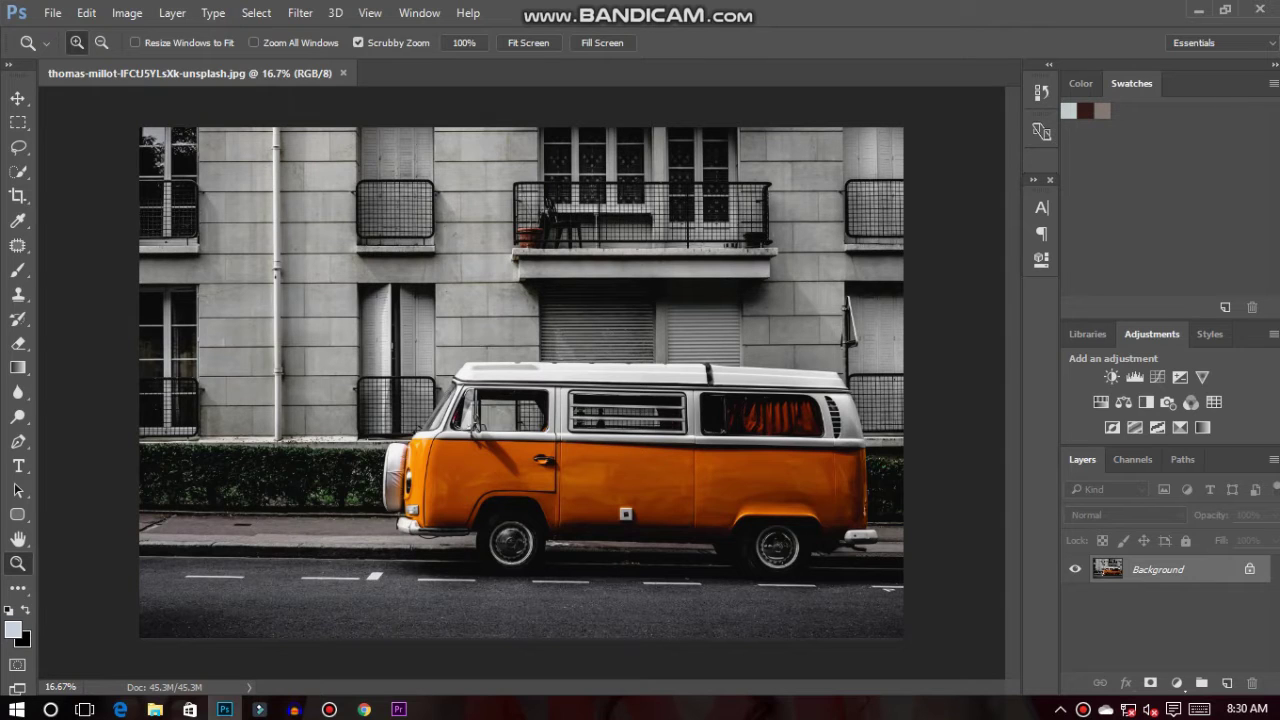
# Step: Unlock the Background as Layer 0 and duplicate it into Layer 0 copy
pyautogui.click(1249, 569)
pyautogui.hotkey('ctrl', 'j')
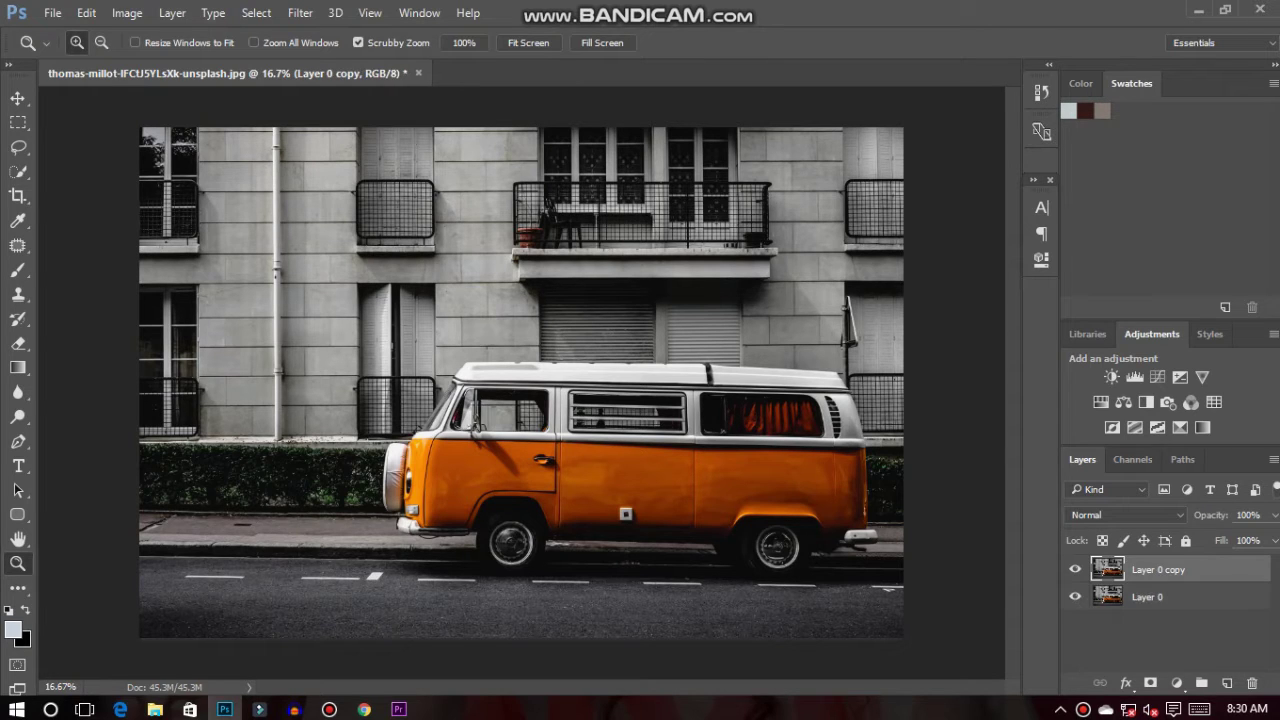
pyautogui.click(300, 12)
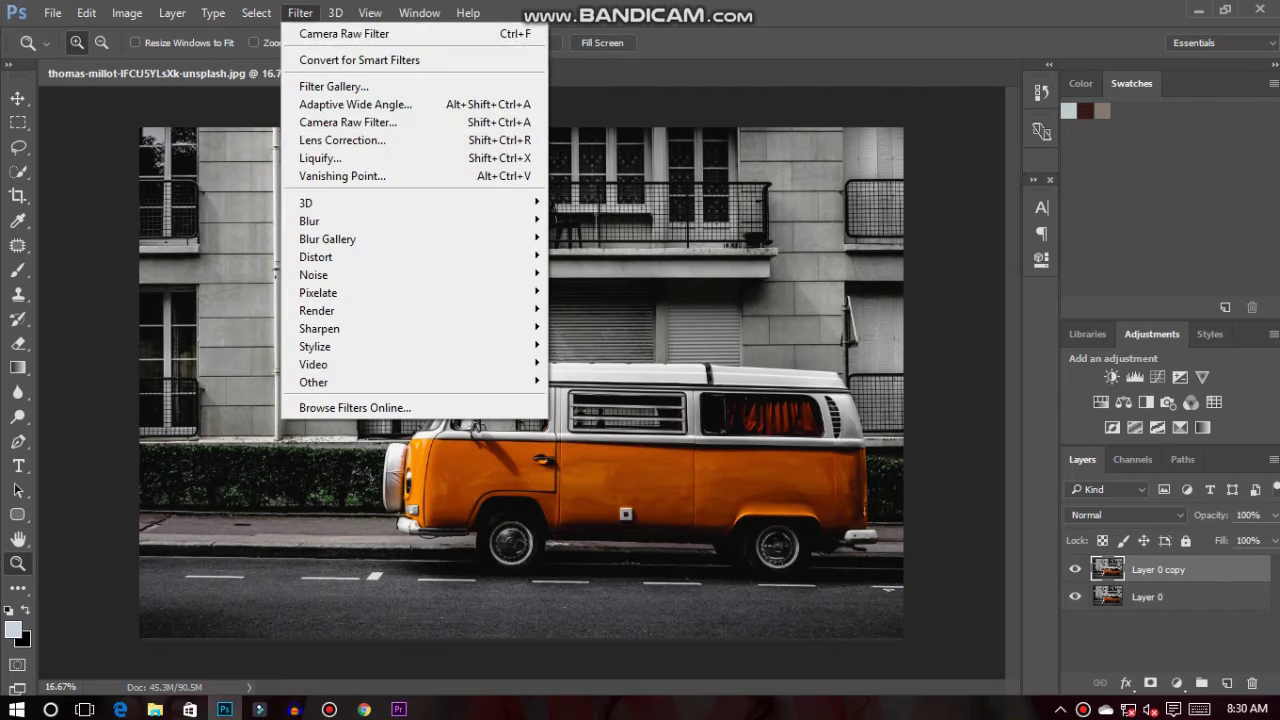
# Step: Apply Camera Raw to the copy with Shadows +100, Blacks +100, Vibrance +38, Saturation +59
pyautogui.click(340, 122)
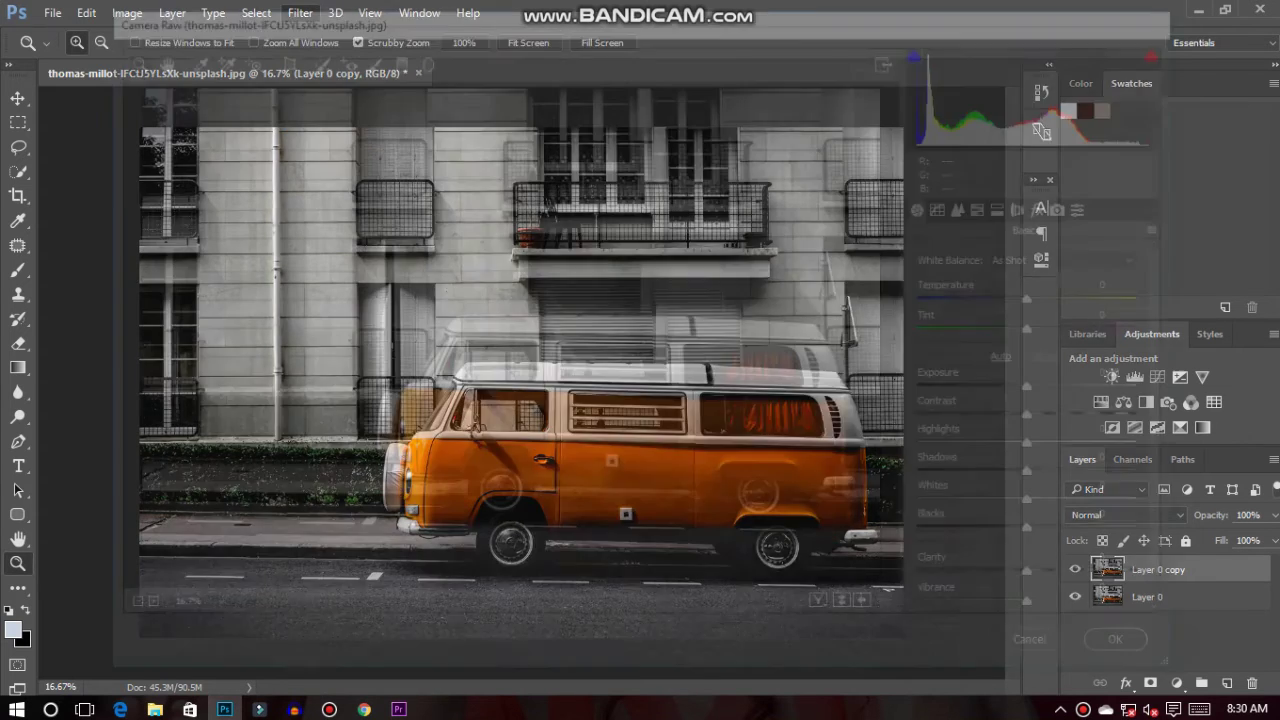
pyautogui.write('100')
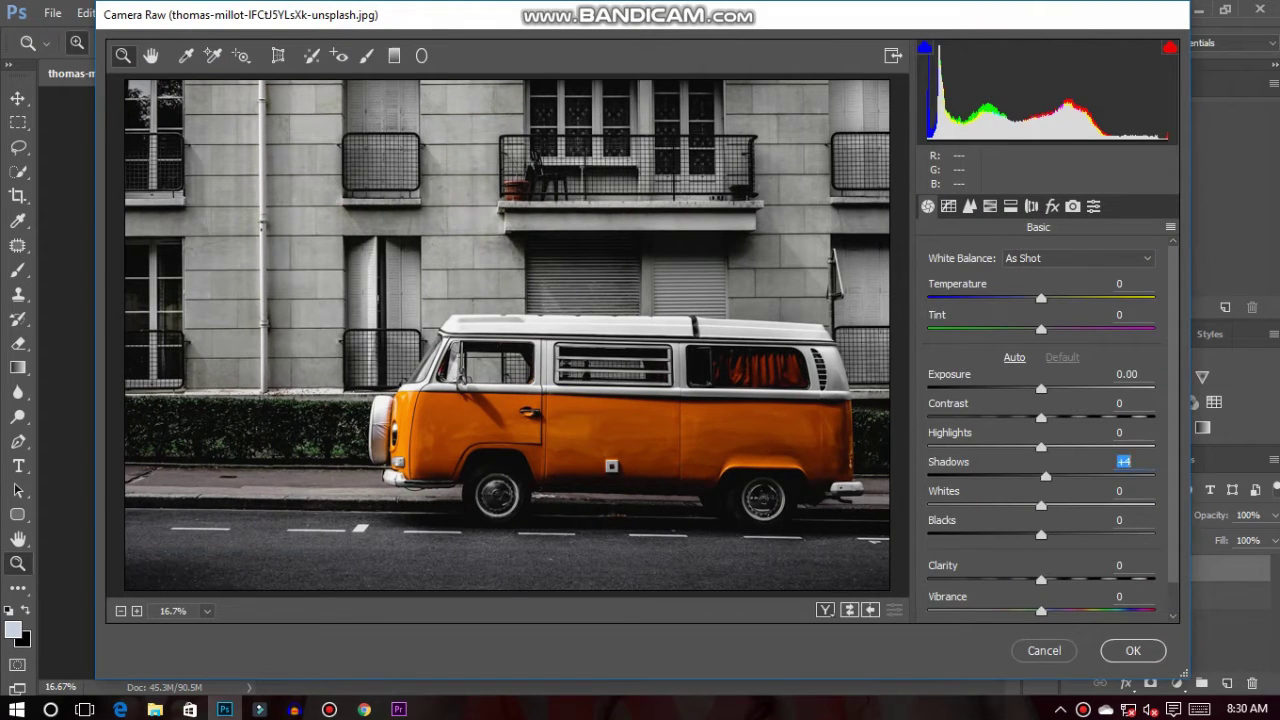
pyautogui.press('Tab')
pyautogui.press('Tab')
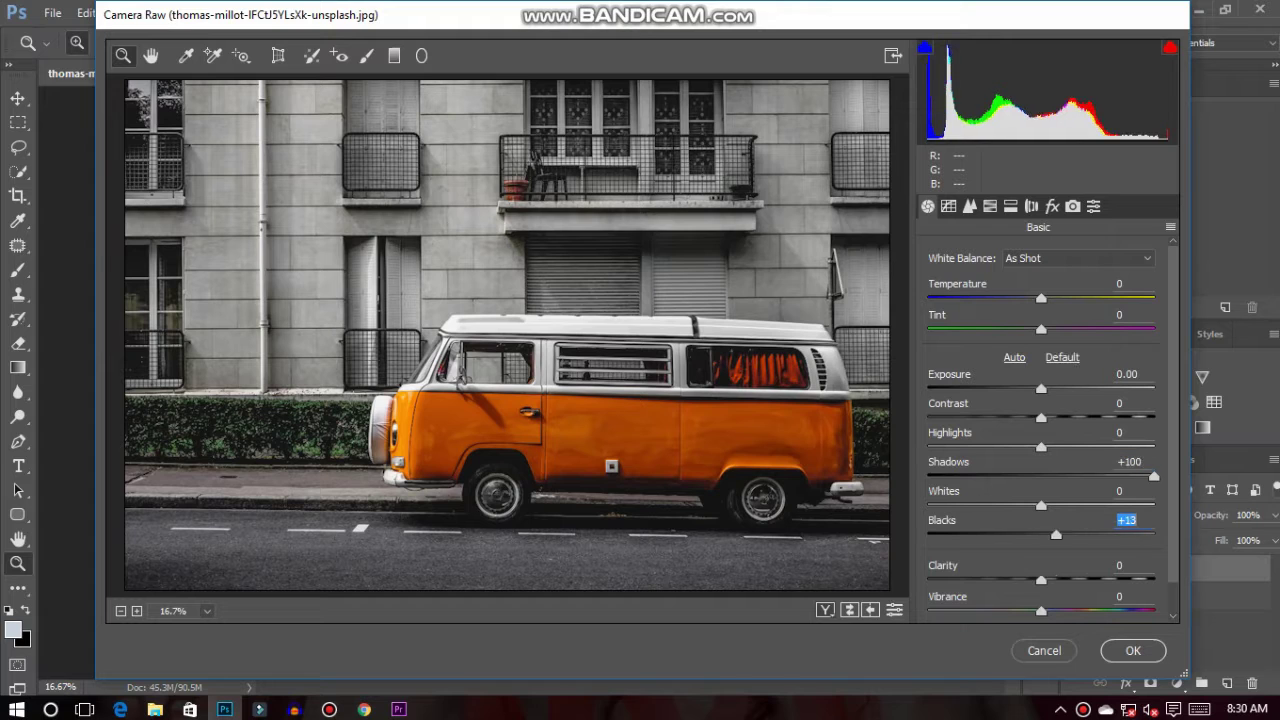
pyautogui.write('100')
pyautogui.scroll(-1, 1040, 420)
pyautogui.press('Tab')
pyautogui.press('Tab')
pyautogui.write('38')
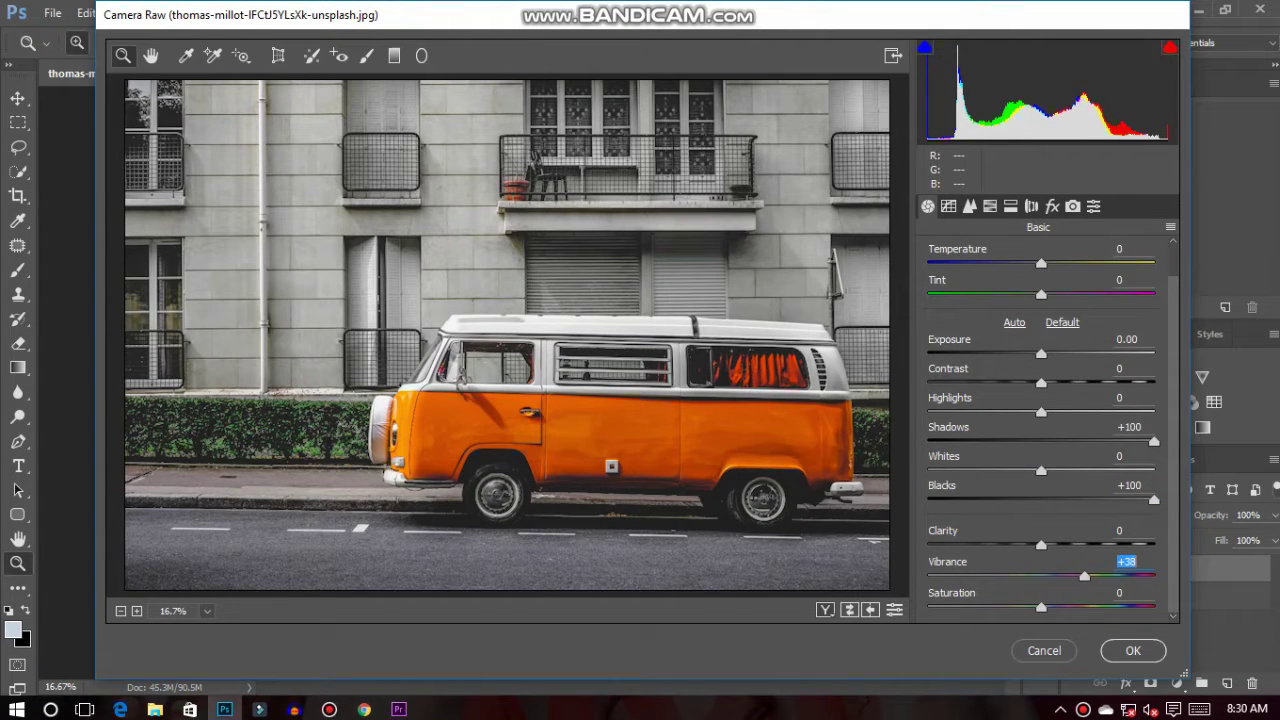
pyautogui.press('Tab')
pyautogui.write('59')
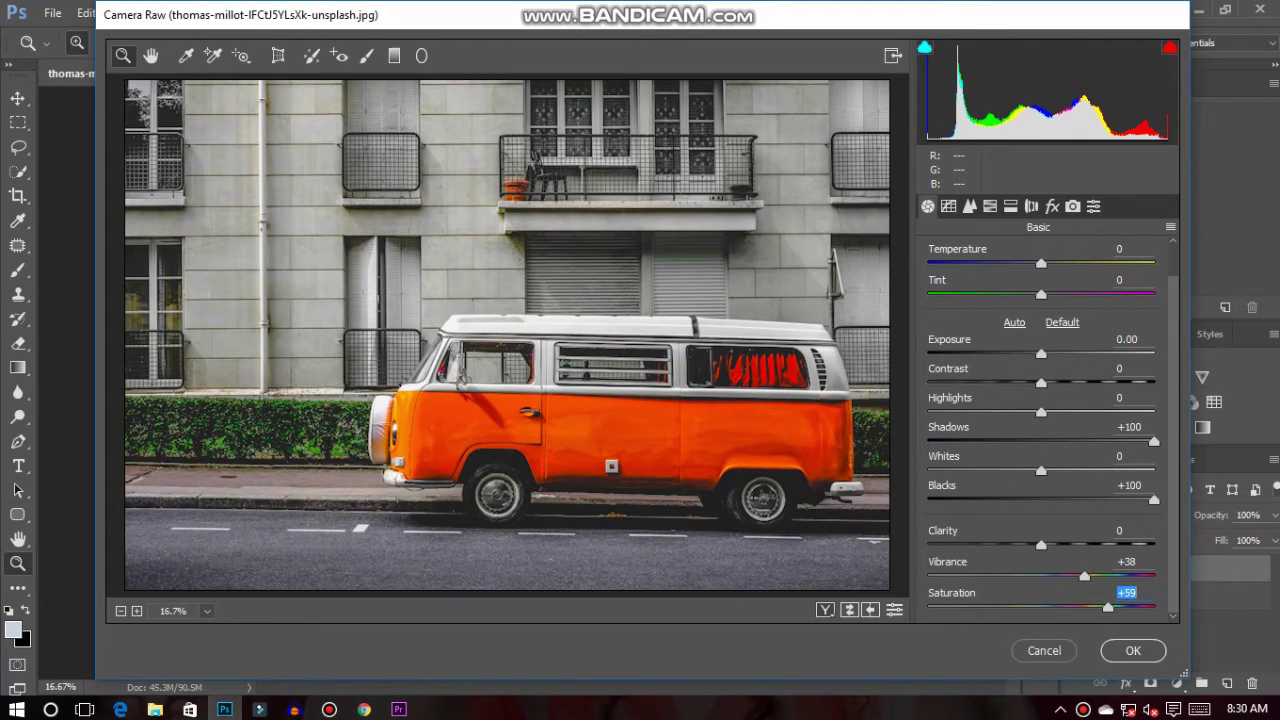
pyautogui.hotkey('ctrl', 'alt', '3')
pyautogui.hotkey('ctrl', 'alt', '4')
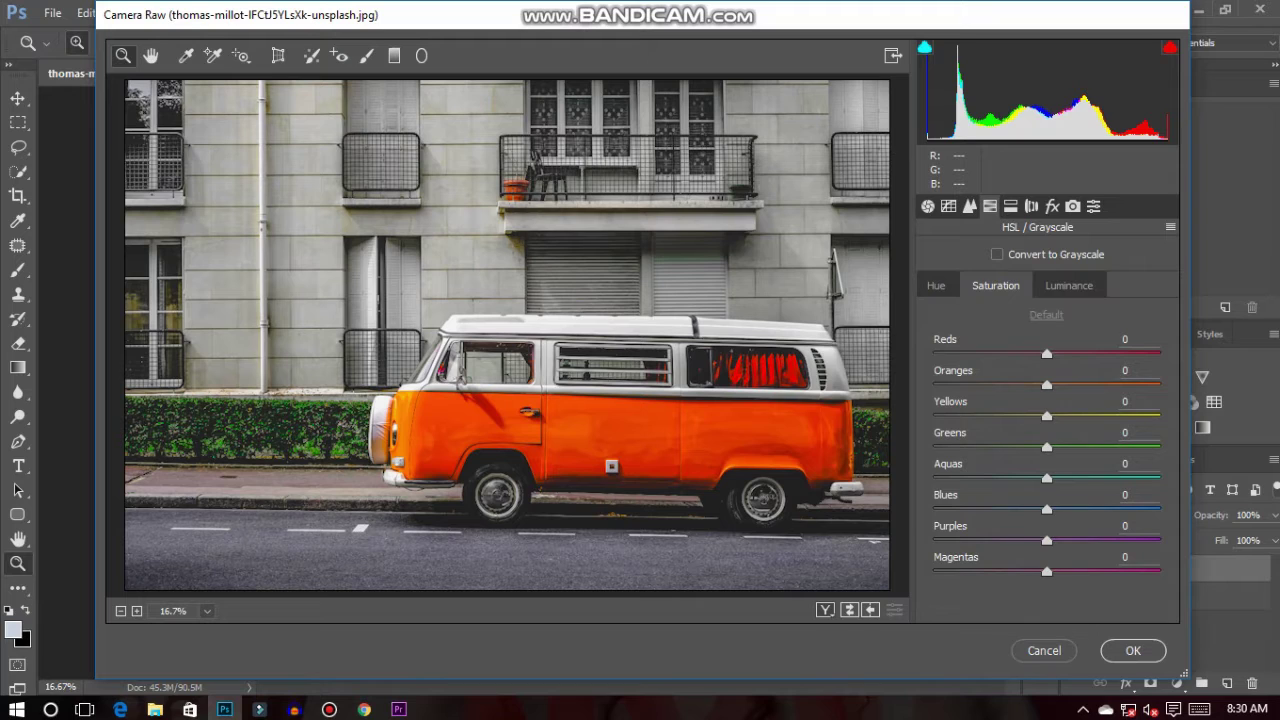
# Step: Shift Camera Raw hues: Yellows -60, Oranges +60 and Reds +31
pyautogui.hotkey('ctrl', 'alt', 'shift', 'h')
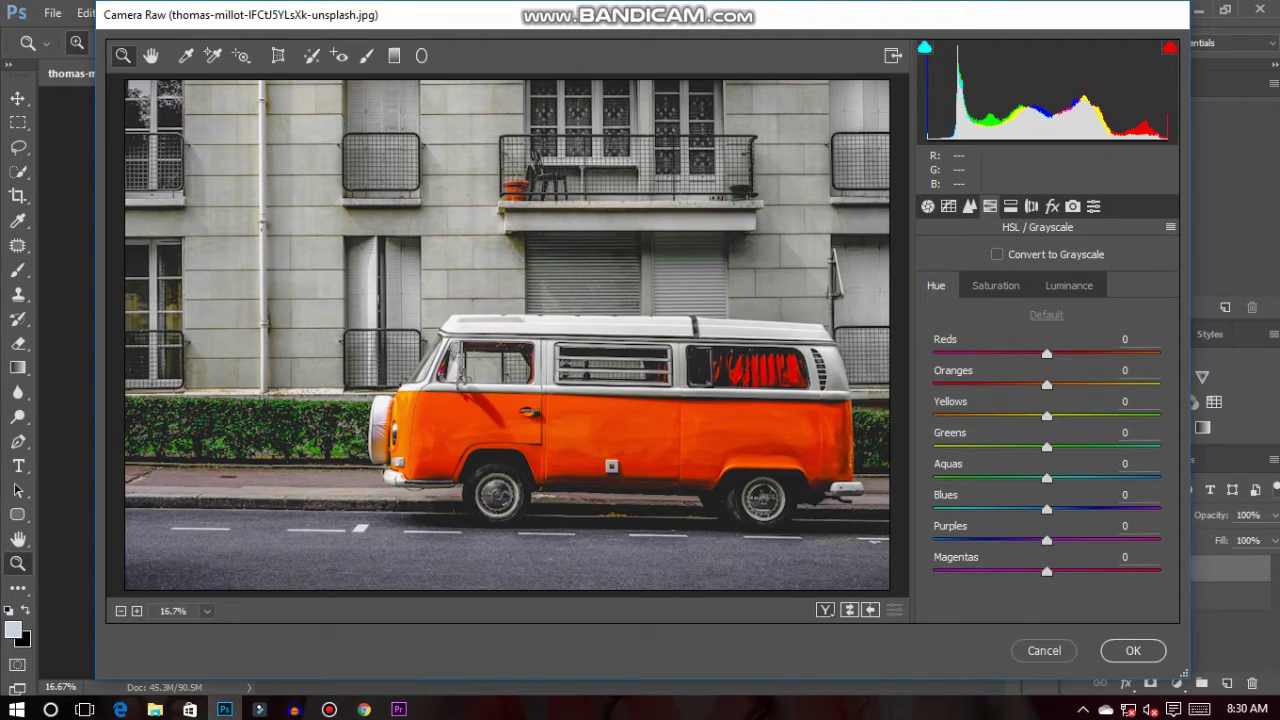
pyautogui.write('-60')
pyautogui.hotkey('shift', 'Tab')
pyautogui.write('-1657')
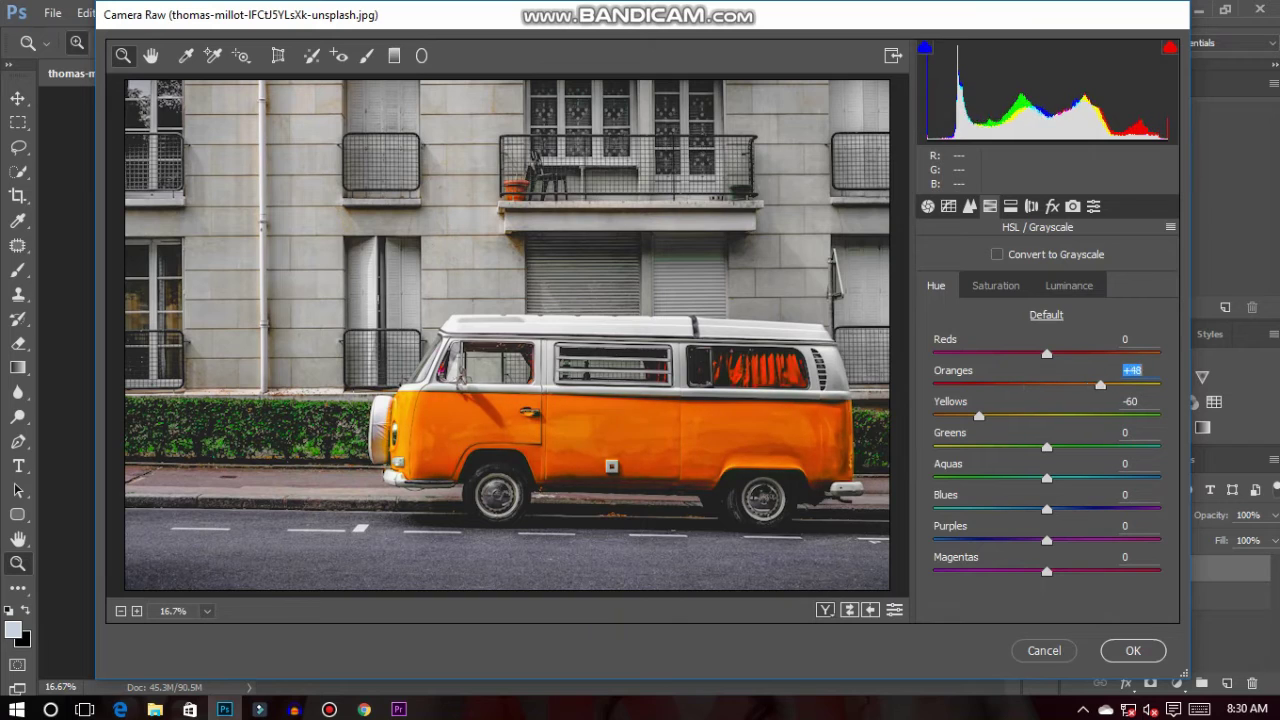
pyautogui.press('Up')
pyautogui.press('Up')
pyautogui.press('Up')
pyautogui.moveTo(1045, 343); pyautogui.dragTo(1080, 343)
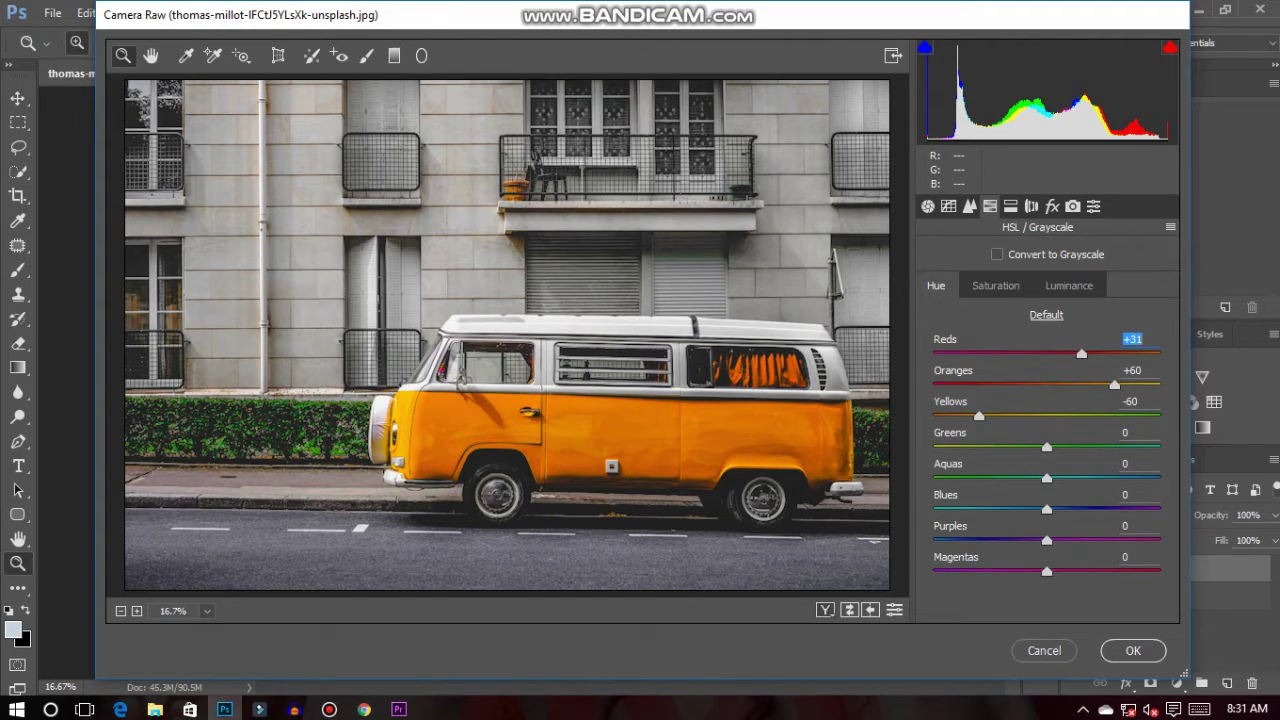
# Step: Set the Greens, Aquas and Blues hues all to -100
pyautogui.moveTo(1046, 446); pyautogui.dragTo(934, 446)
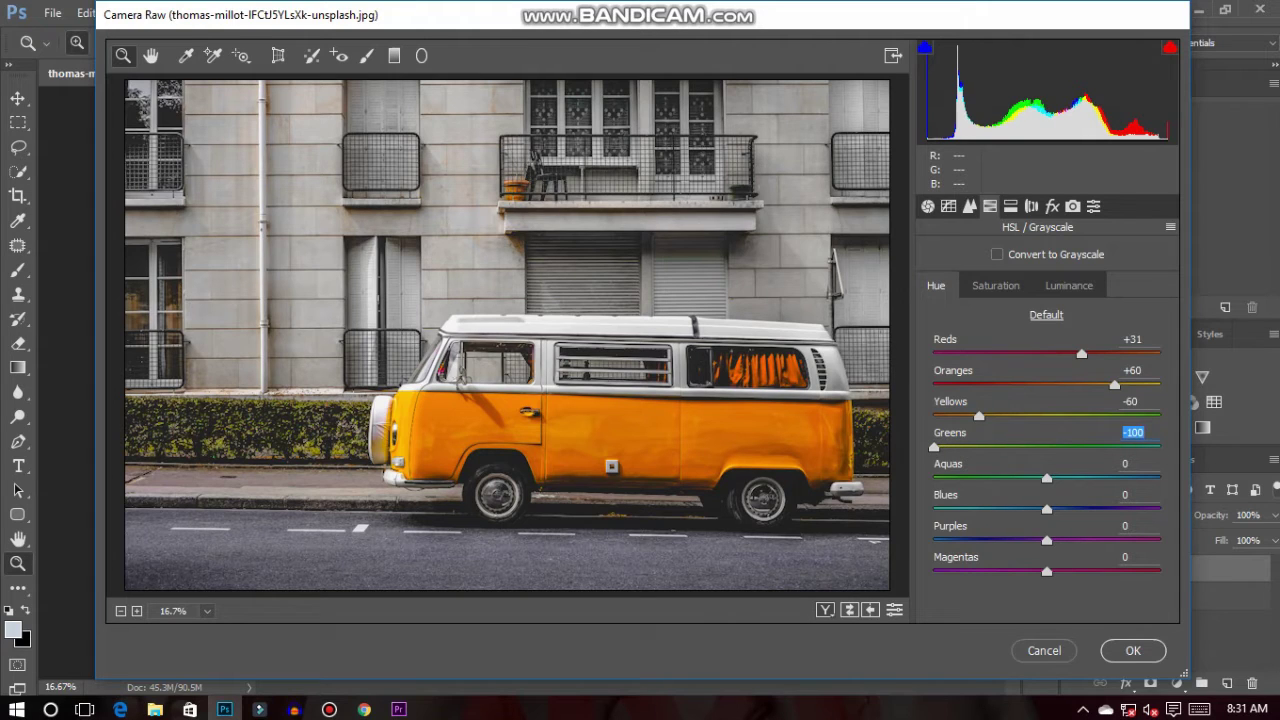
pyautogui.press('Tab')
pyautogui.write('-33')
pyautogui.hotkey('shift', 'Down')
pyautogui.hotkey('shift', 'Down')
pyautogui.hotkey('shift', 'Down')
pyautogui.hotkey('shift', 'Down')
pyautogui.hotkey('shift', 'Down')
pyautogui.hotkey('shift', 'Down')
pyautogui.press('Tab')
pyautogui.hotkey('shift', 'Down')
pyautogui.hotkey('shift', 'Down')
pyautogui.hotkey('shift', 'Down')
pyautogui.hotkey('shift', 'Down')
pyautogui.hotkey('shift', 'Down')
pyautogui.hotkey('shift', 'Down')
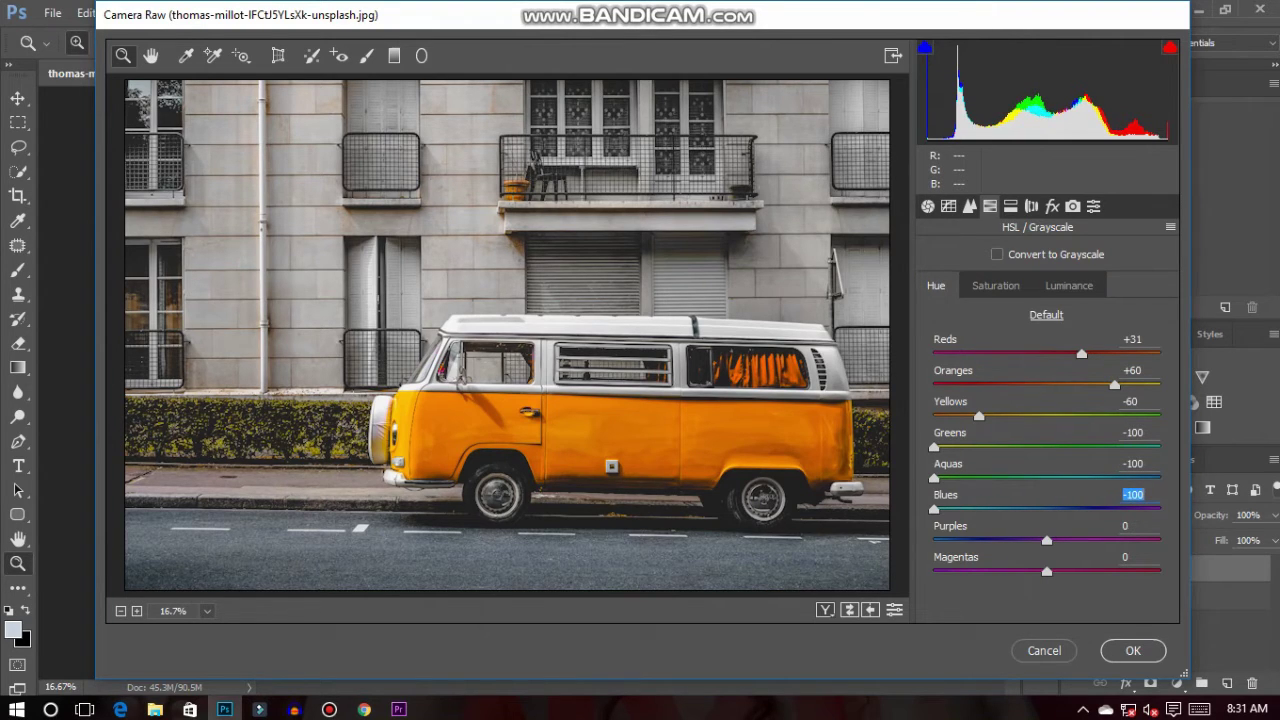
pyautogui.hotkey('ctrl', 'alt', '5')
# Step: Split-tone highlights to hue 54, saturation 25 and shadows to hue 191, saturation 20
pyautogui.press('Tab')
pyautogui.hotkey('shift', 'Up')
pyautogui.hotkey('shift', 'Up')
pyautogui.hotkey('shift', 'Up')
pyautogui.hotkey('shift', 'Up')
pyautogui.hotkey('shift', 'Up')
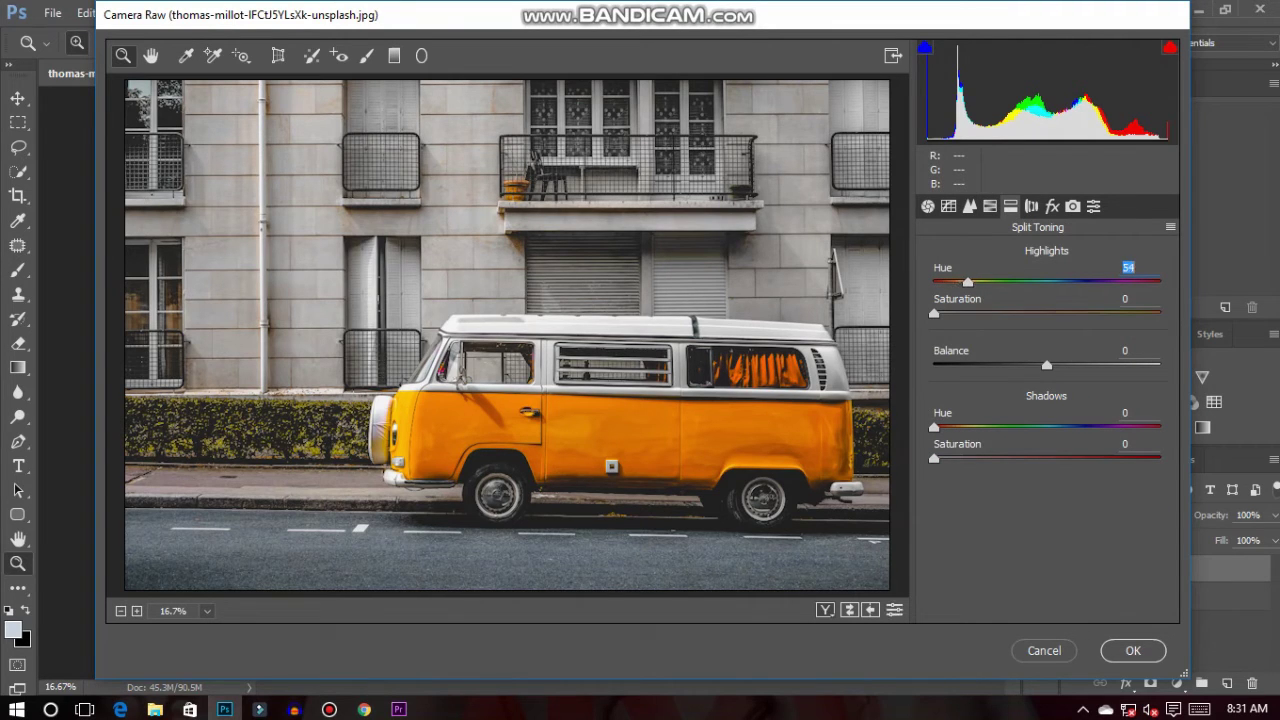
pyautogui.press('Tab')
pyautogui.press('Tab')
pyautogui.press('Tab')
pyautogui.hotkey('shift', 'Up')
pyautogui.hotkey('shift', 'Up')
pyautogui.hotkey('shift', 'Up')
pyautogui.hotkey('shift', 'Up')
pyautogui.hotkey('shift', 'Up')
pyautogui.hotkey('shift', 'Up')
pyautogui.press('Up')
pyautogui.press('Up')
pyautogui.press('Up')
pyautogui.hotkey('shift', 'Up')
pyautogui.hotkey('shift', 'Up')
pyautogui.press('Up')
pyautogui.press('Up')
pyautogui.press('Up')
pyautogui.press('Tab')
pyautogui.hotkey('shift', 'Up')
pyautogui.press('Up')
pyautogui.press('Up')
pyautogui.press('Up')
pyautogui.press('Up')
pyautogui.press('Up')
pyautogui.press('Up')
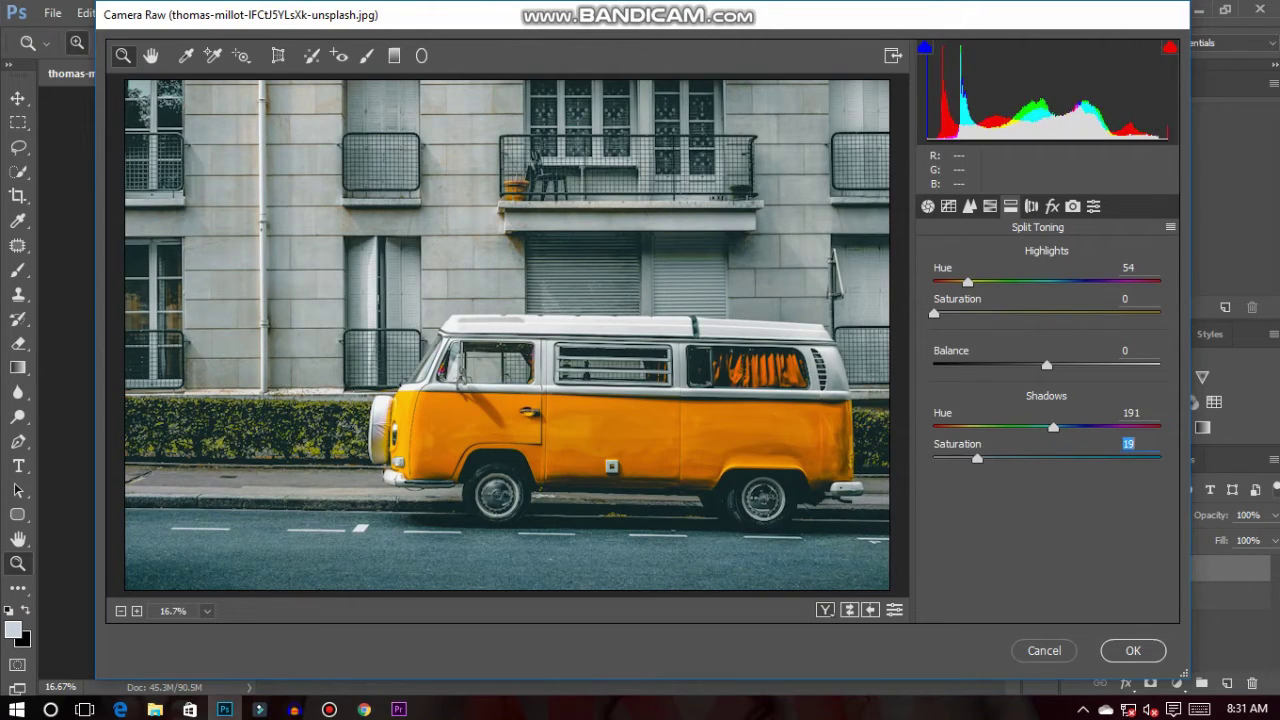
pyautogui.press('Up')
pyautogui.hotkey('shift', 'Tab')
pyautogui.hotkey('shift', 'Tab')
pyautogui.hotkey('shift', 'Tab')
pyautogui.hotkey('shift', 'Up')
pyautogui.press('Up')
pyautogui.press('Up')
pyautogui.press('Up')
pyautogui.press('Up')
pyautogui.press('Up')
pyautogui.press('Up')
pyautogui.press('Up')
pyautogui.press('Up')
pyautogui.press('Up')
pyautogui.press('Up')
pyautogui.press('Up')
pyautogui.press('Up')
pyautogui.press('Up')
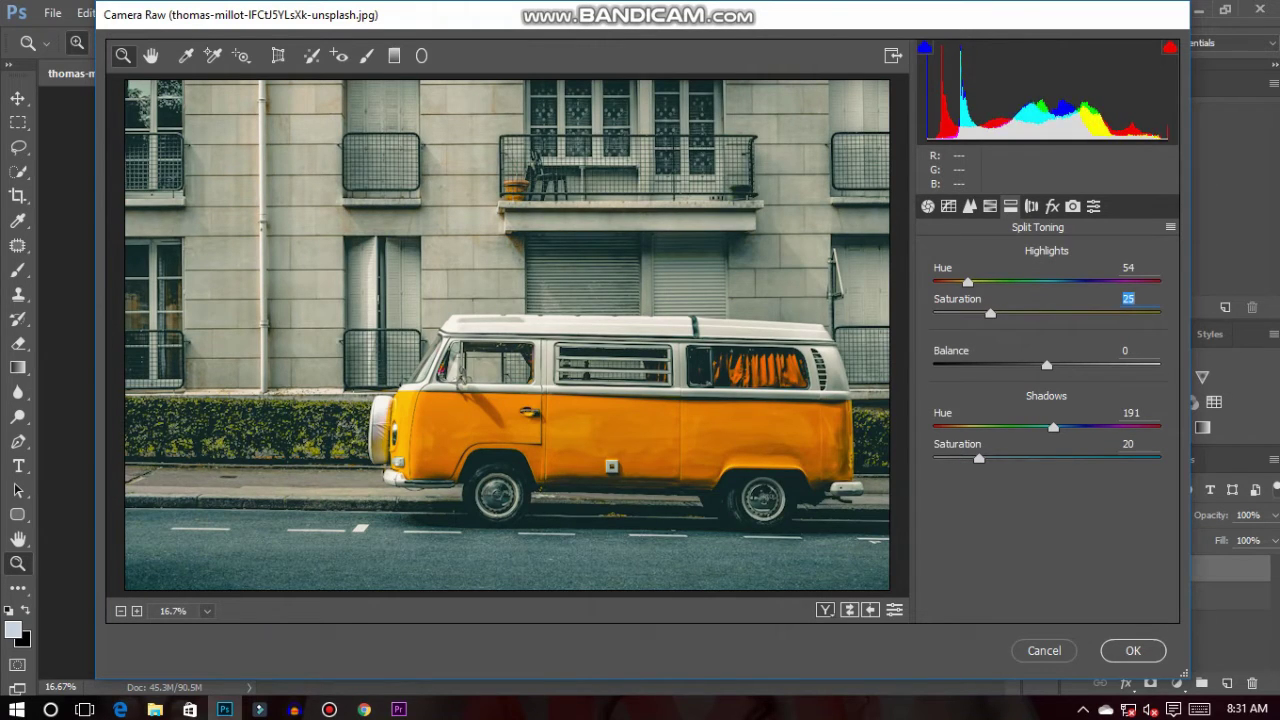
# Step: Add +21 Dehaze and apply the Camera Raw edits to Layer 0 copy
pyautogui.hotkey('ctrl', 'alt', '7')
pyautogui.press('Tab')
pyautogui.hotkey('shift', 'Up')
pyautogui.hotkey('shift', 'Up')
pyautogui.press('Up')
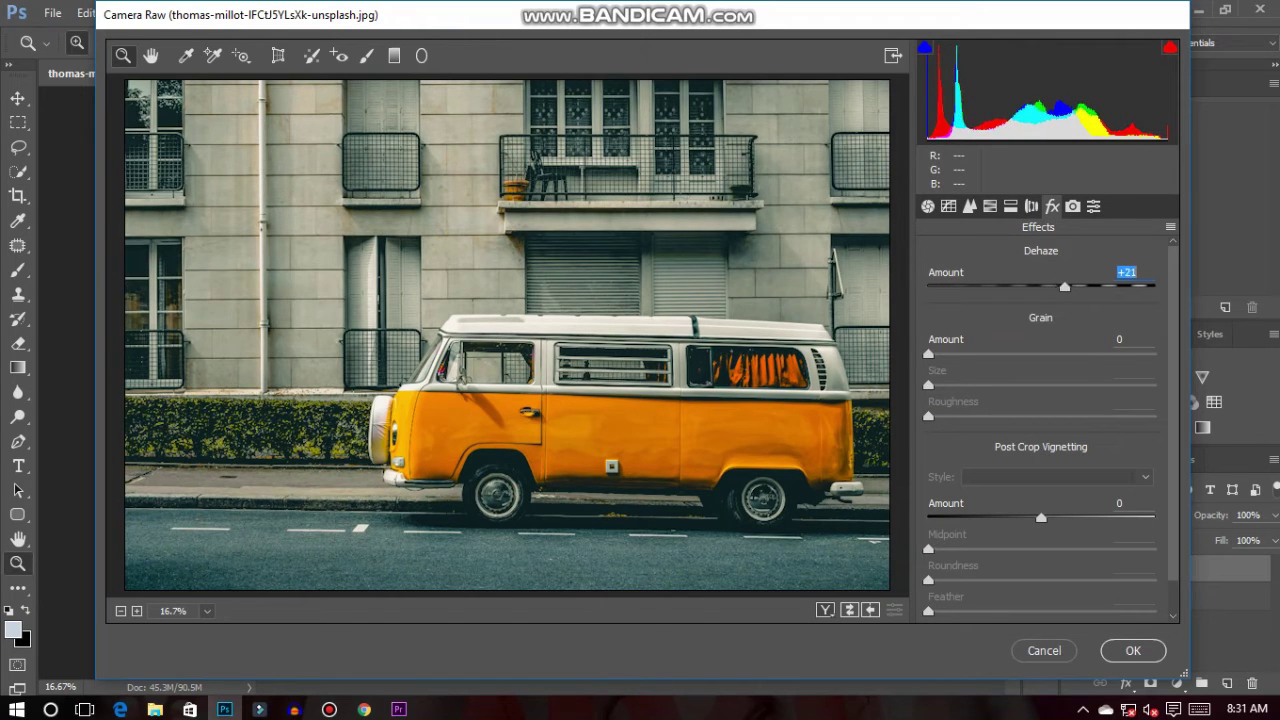
pyautogui.click(1133, 650)
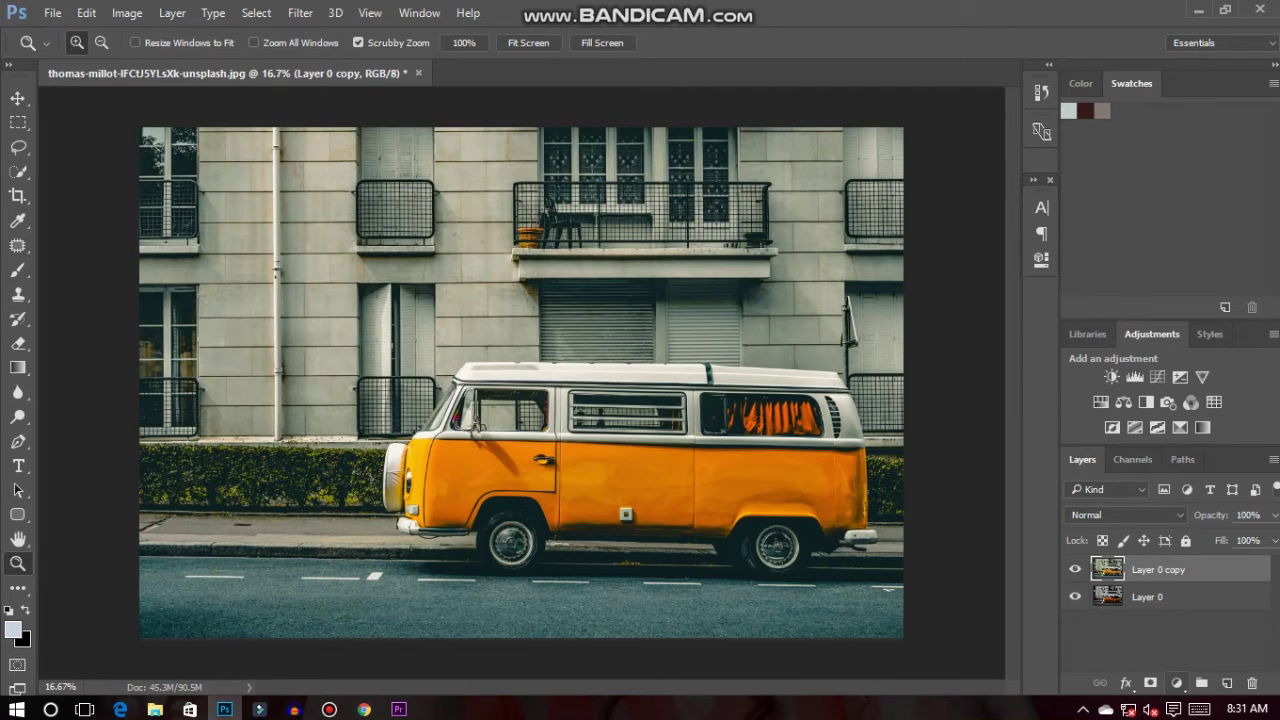
pyautogui.click(1177, 683)
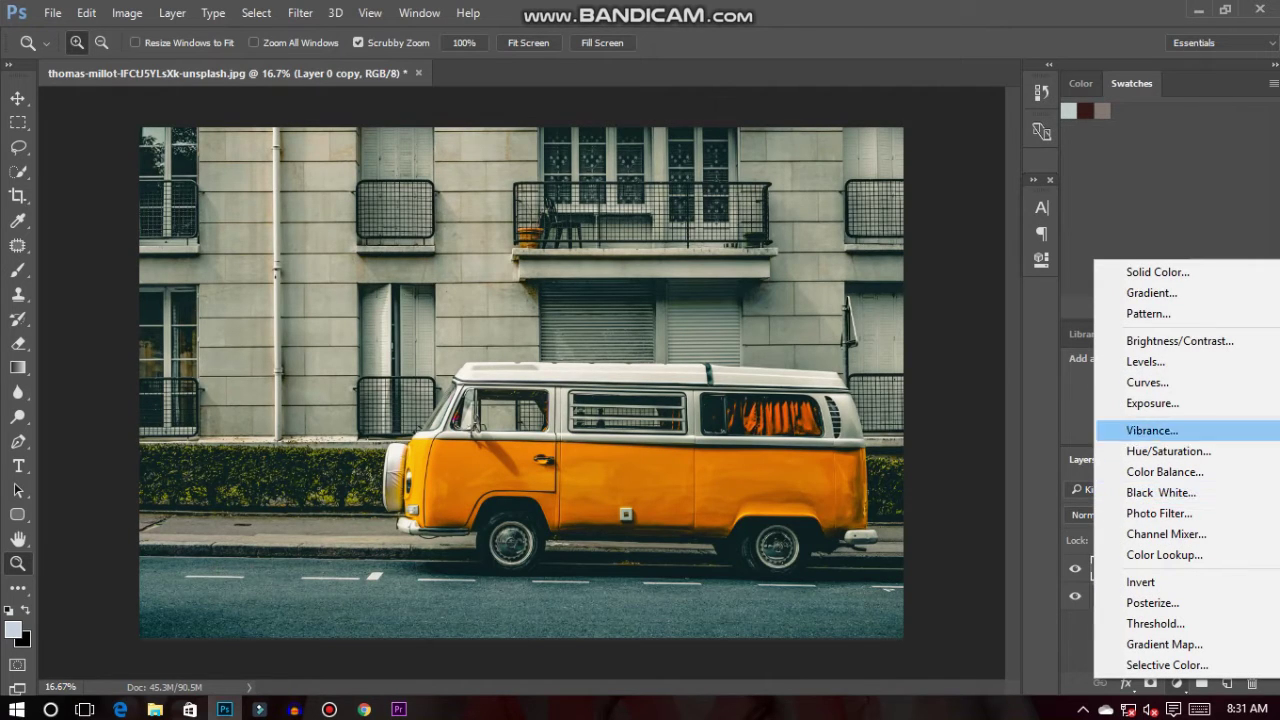
# Step: Add a Curves adjustment layer and lift the Red curve's shadows and highlights
pyautogui.click(1147, 382)
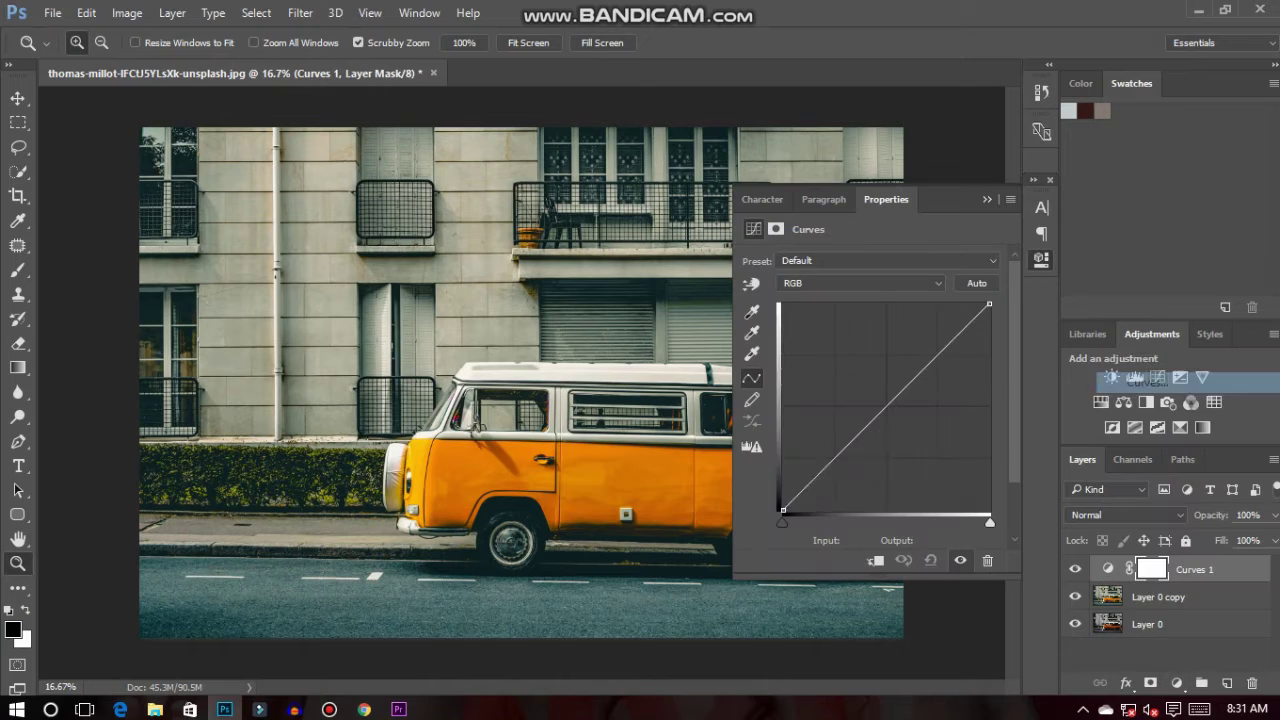
pyautogui.click(860, 283)
pyautogui.click(786, 310)
pyautogui.moveTo(783, 510); pyautogui.dragTo(785, 481)
pyautogui.moveTo(989, 305); pyautogui.dragTo(977, 305)
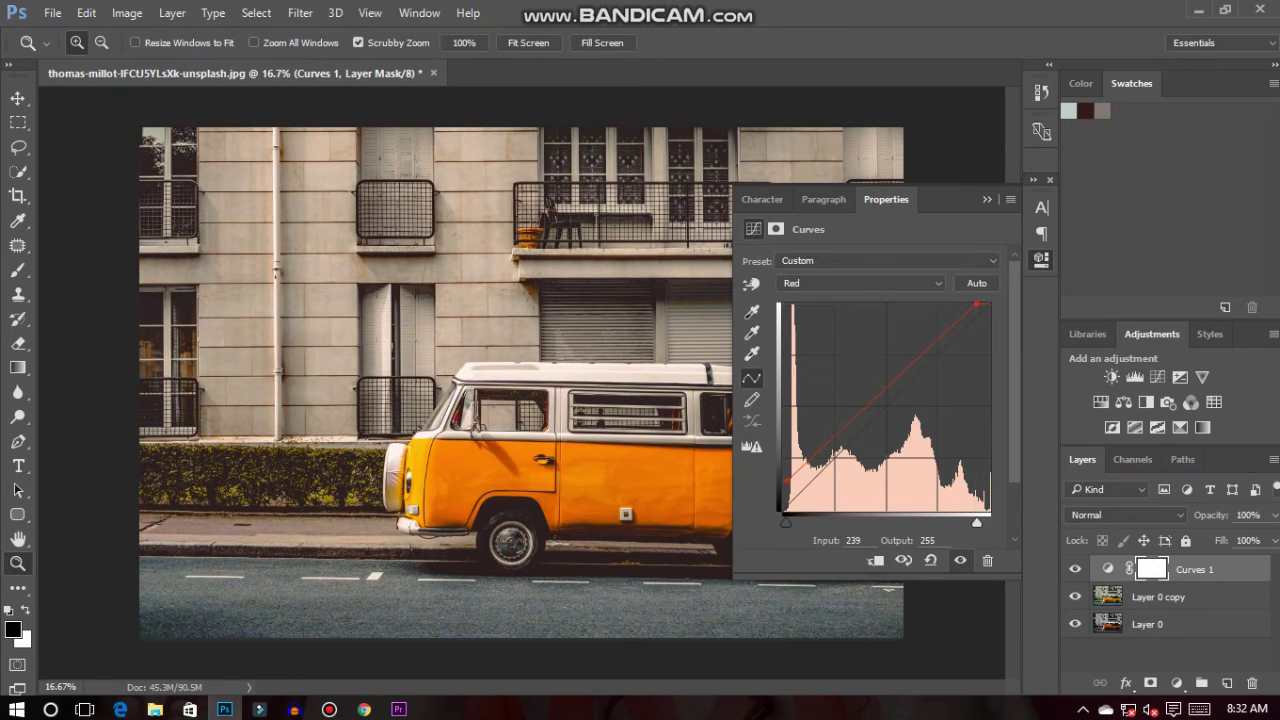
# Step: Raise the Green curve's black point and pull its white point inward
pyautogui.click(860, 283)
pyautogui.click(800, 306)
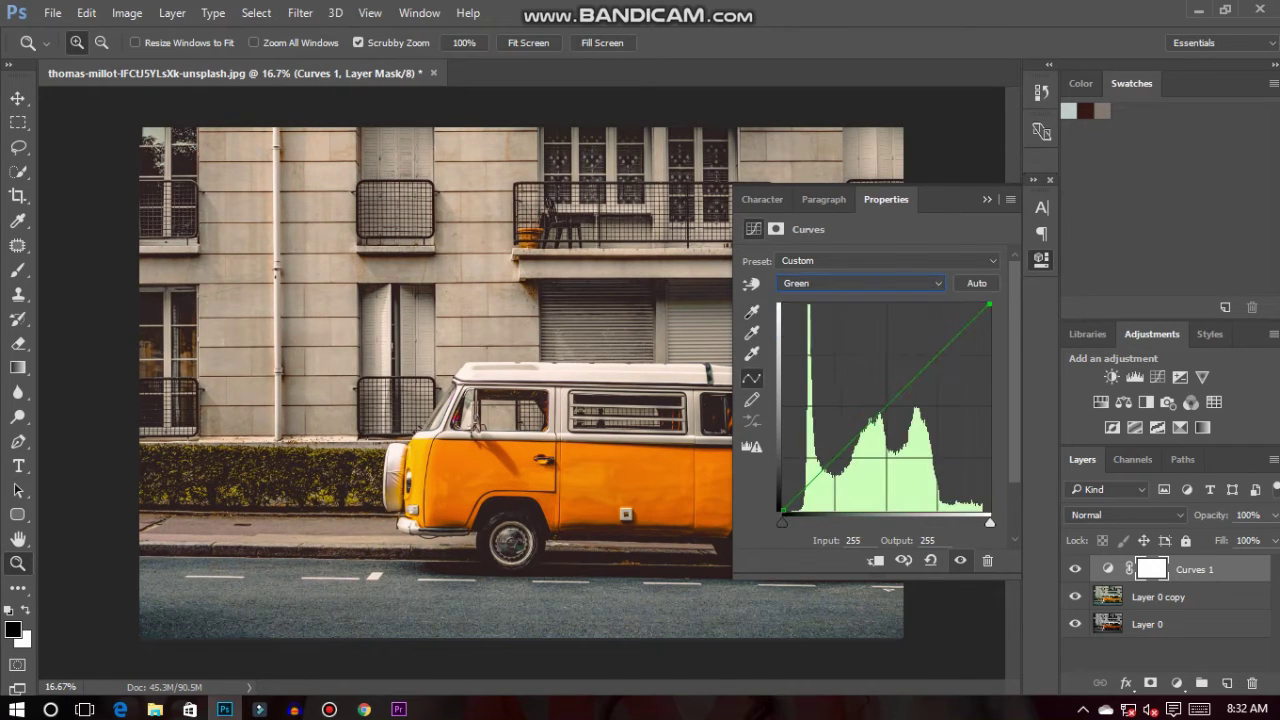
pyautogui.moveTo(782, 511); pyautogui.dragTo(800, 502)
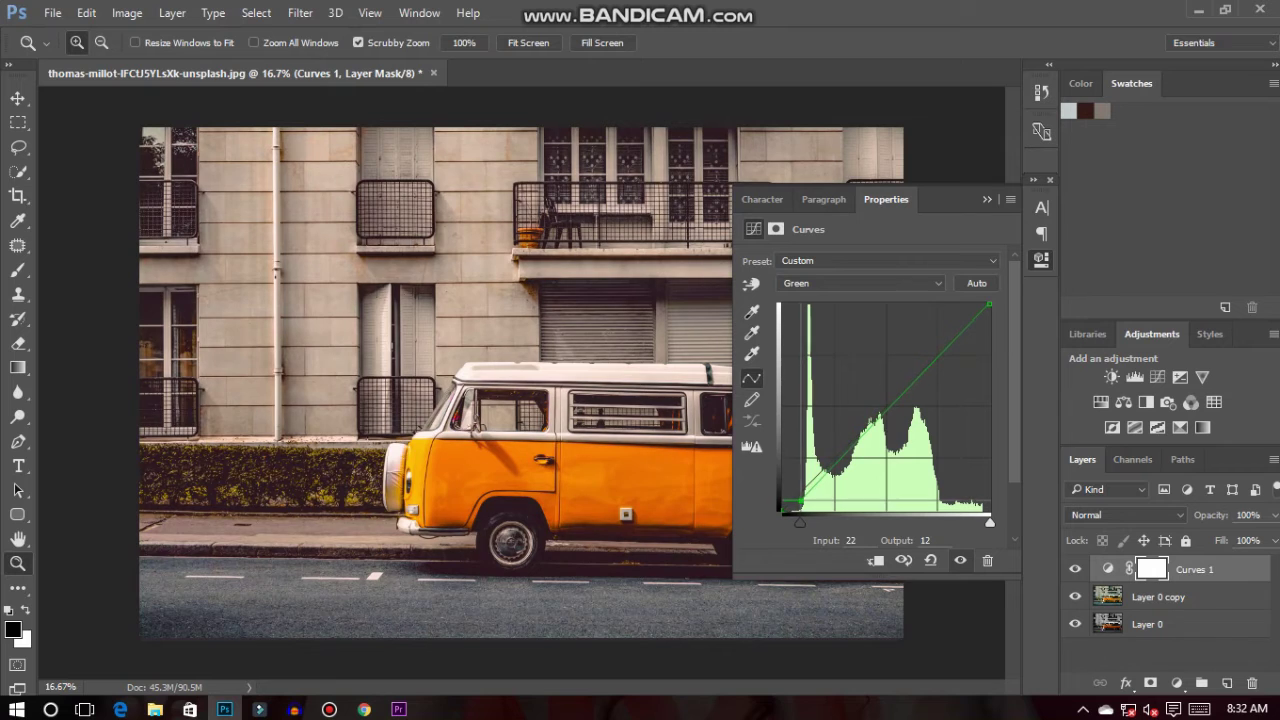
pyautogui.moveTo(989, 305); pyautogui.dragTo(973, 330)
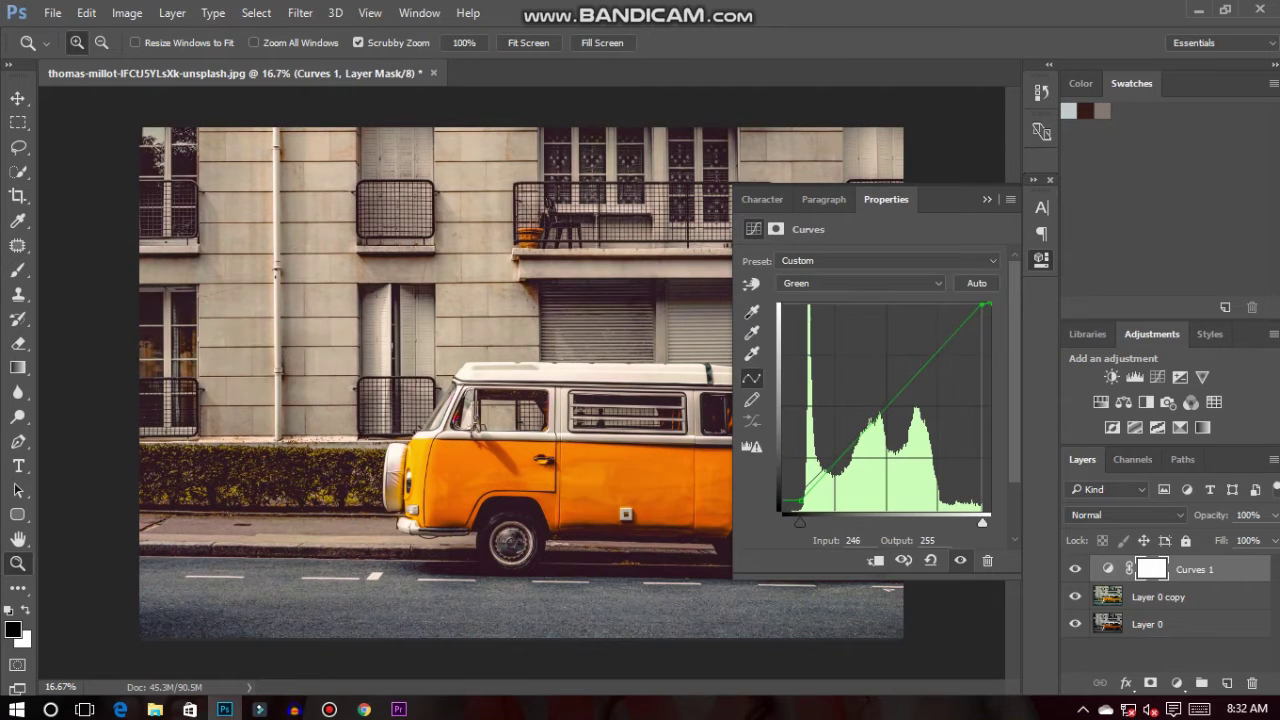
# Step: Lift the Blue curve's black point, pull in its white point, and collapse Properties
pyautogui.click(860, 283)
pyautogui.click(800, 328)
pyautogui.moveTo(782, 511); pyautogui.dragTo(810, 492)
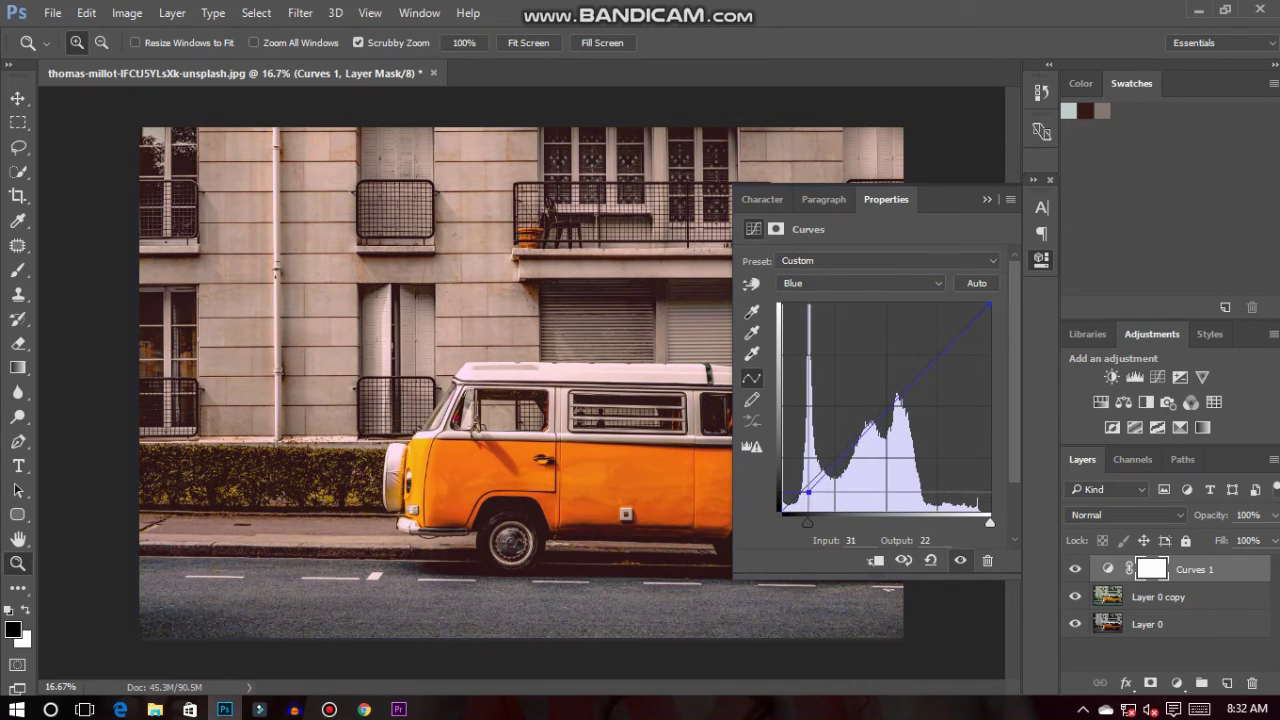
pyautogui.moveTo(989, 306); pyautogui.dragTo(967, 304)
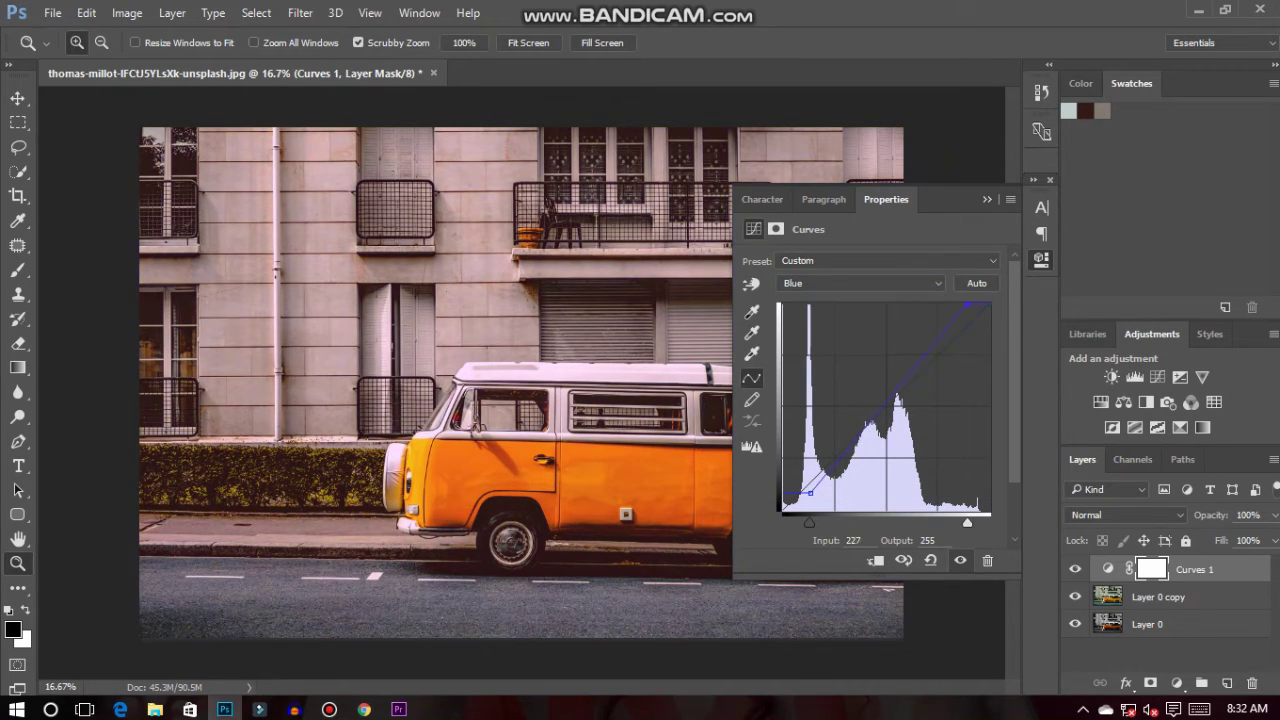
pyautogui.click(860, 283)
pyautogui.click(987, 199)
pyautogui.click(1176, 683)
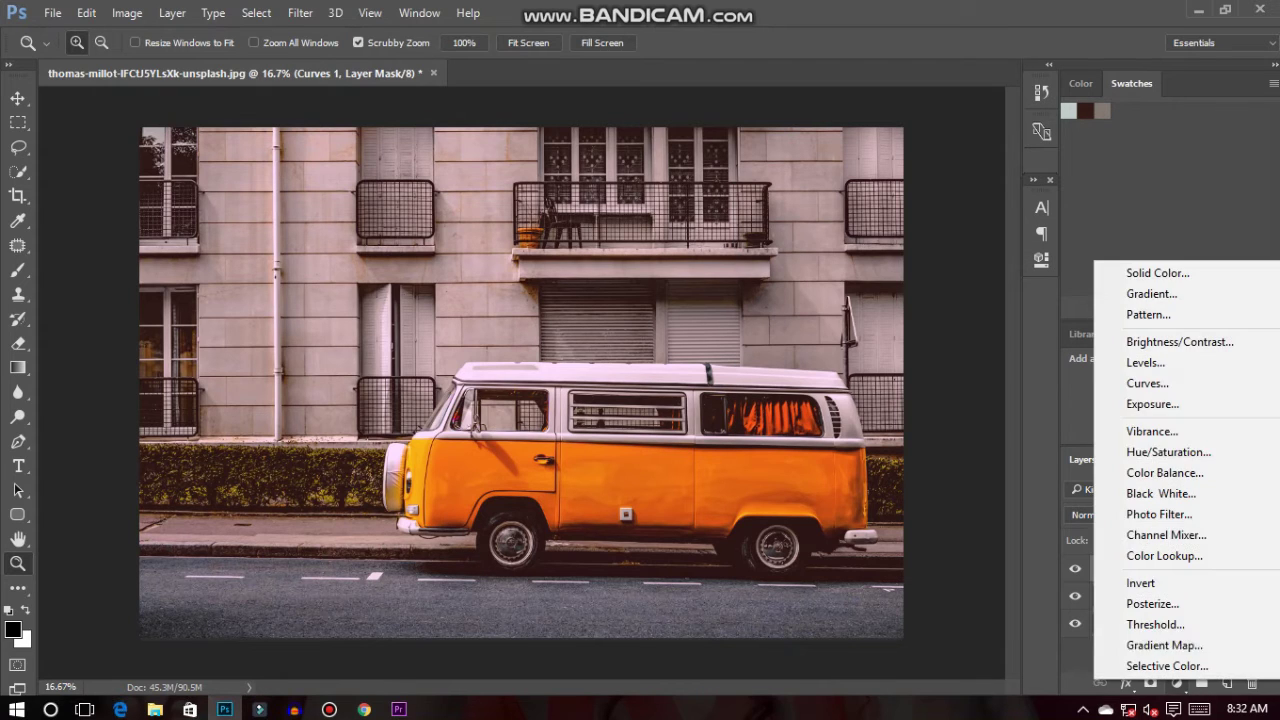
# Step: Add an Exposure boost of about +0.20 and stamp a merged visible copy into Layer 1
pyautogui.click(1125, 404)
pyautogui.moveTo(869, 305); pyautogui.dragTo(873, 305)
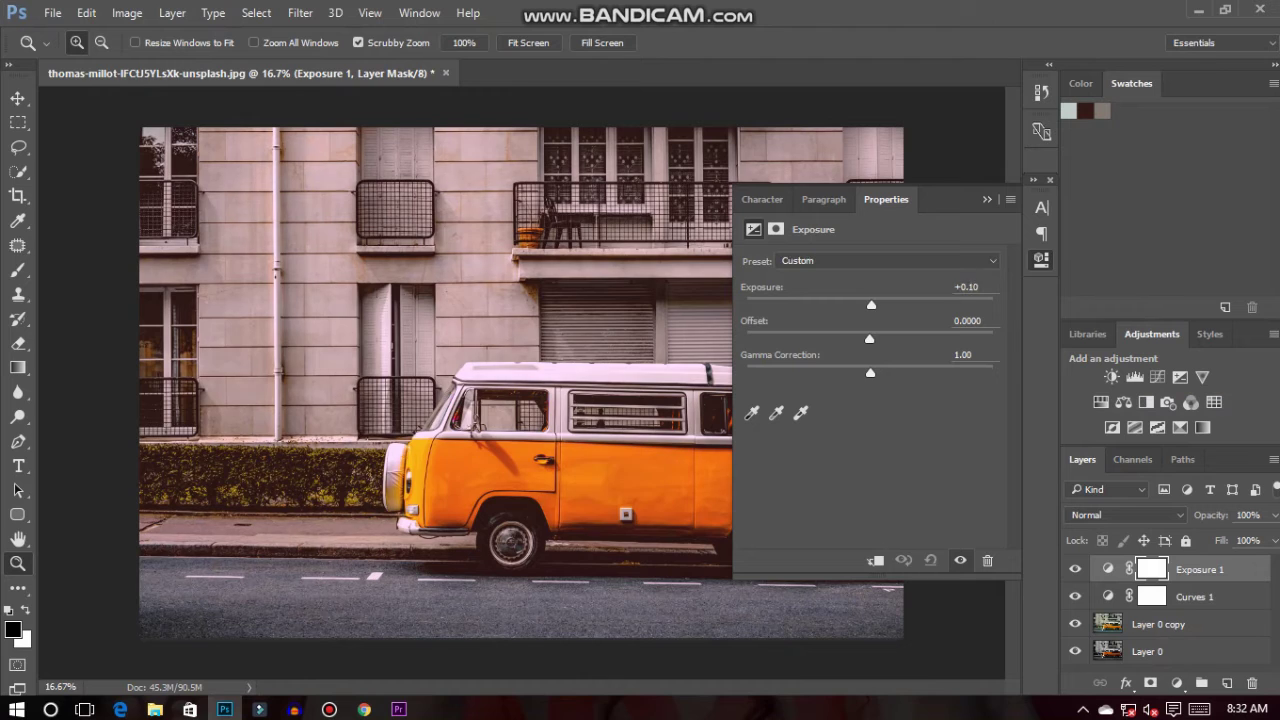
pyautogui.click(987, 199)
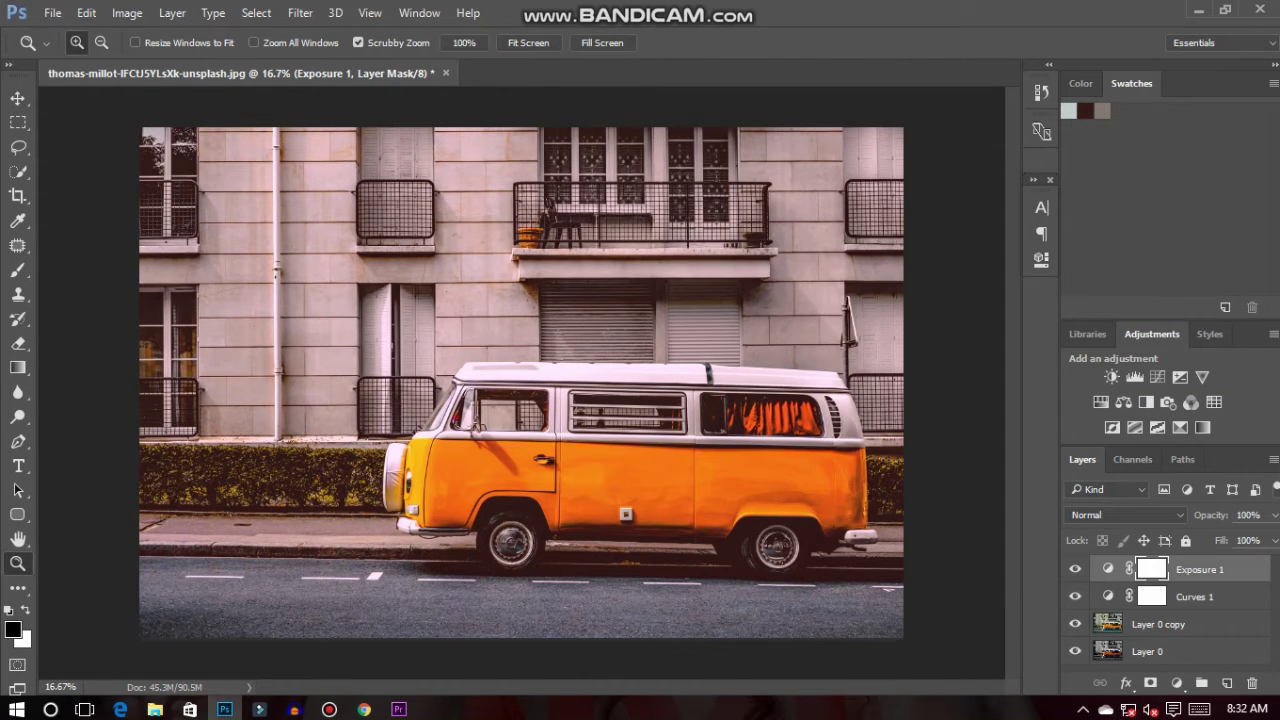
pyautogui.click(1227, 683)
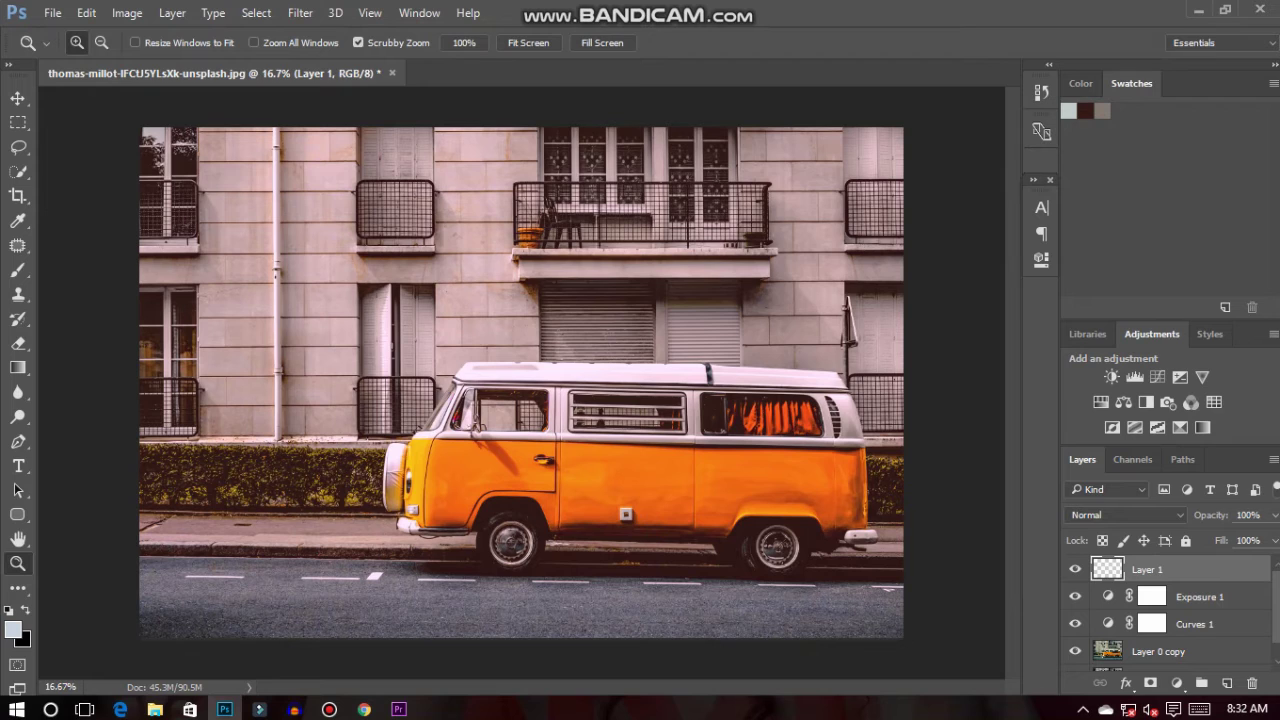
pyautogui.hotkey('ctrl', 'shift', 'alt', 'e')
# Step: Group Exposure 1, Curves 1 and Layer 0 copy into Group 1
pyautogui.hotkey('alt', '[')
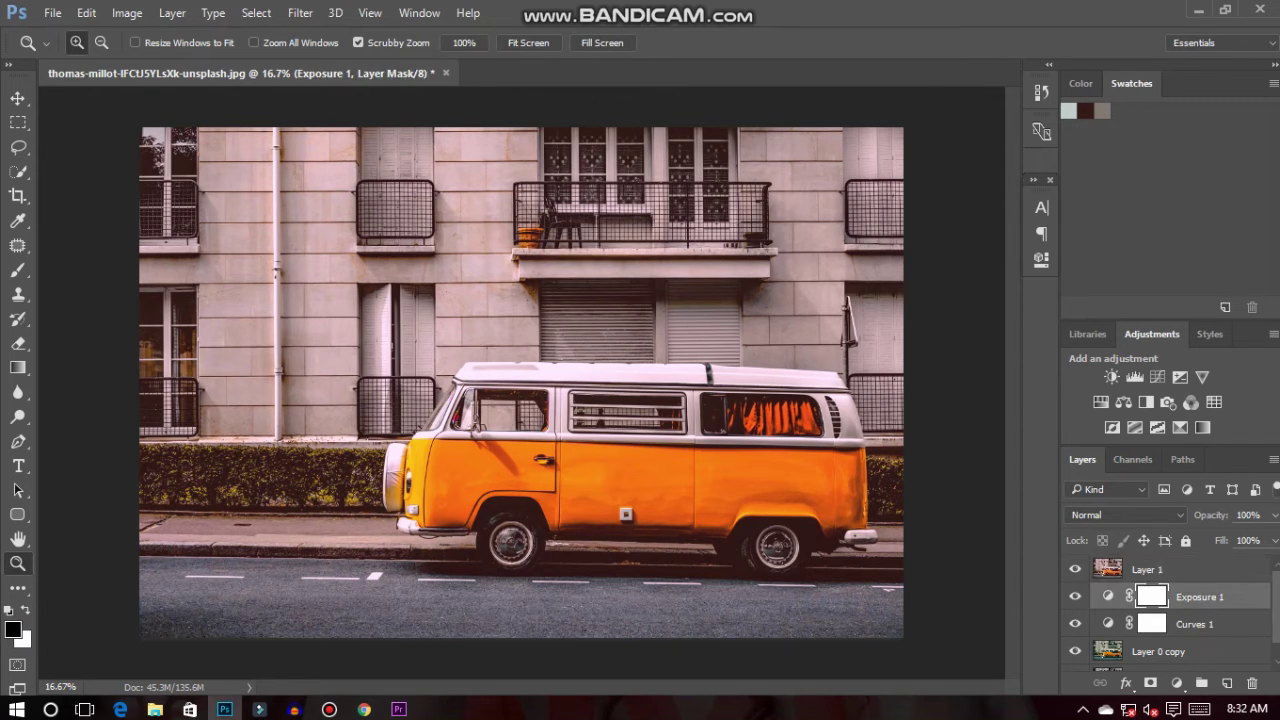
pyautogui.hotkey('ctrl', 'a')
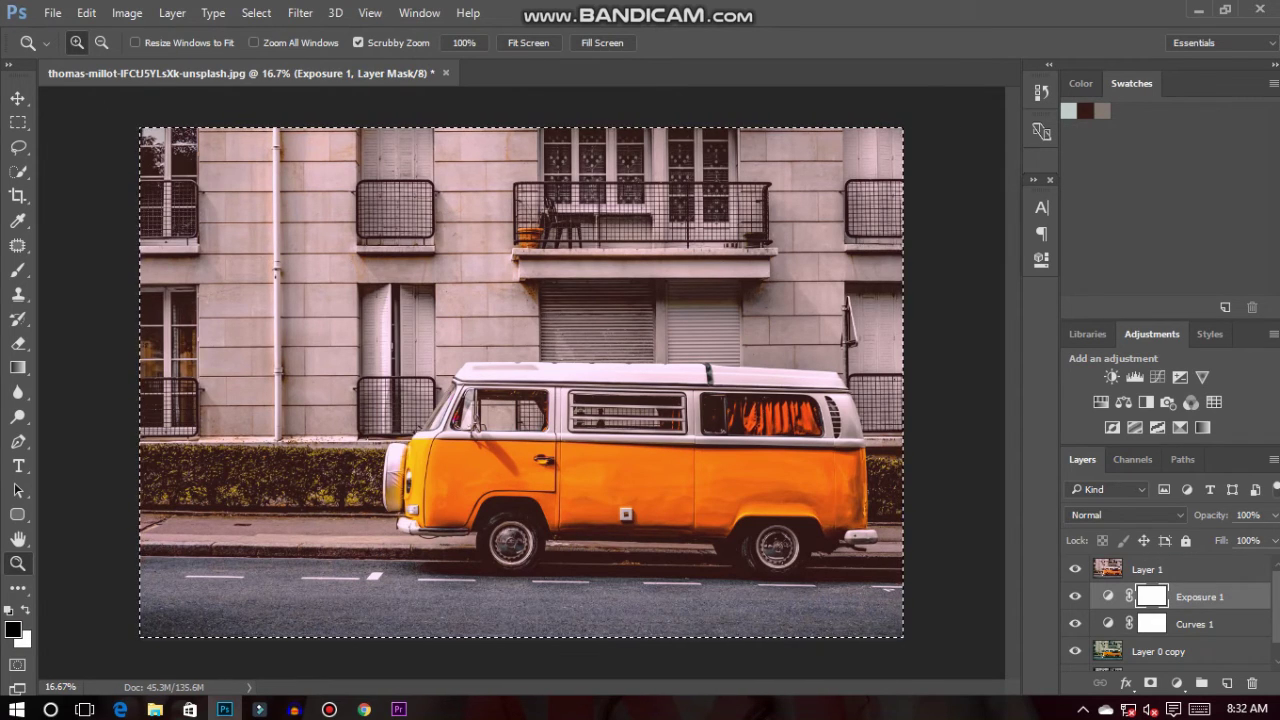
pyautogui.press('m')
pyautogui.rightClick(198, 180)
pyautogui.click(240, 189)
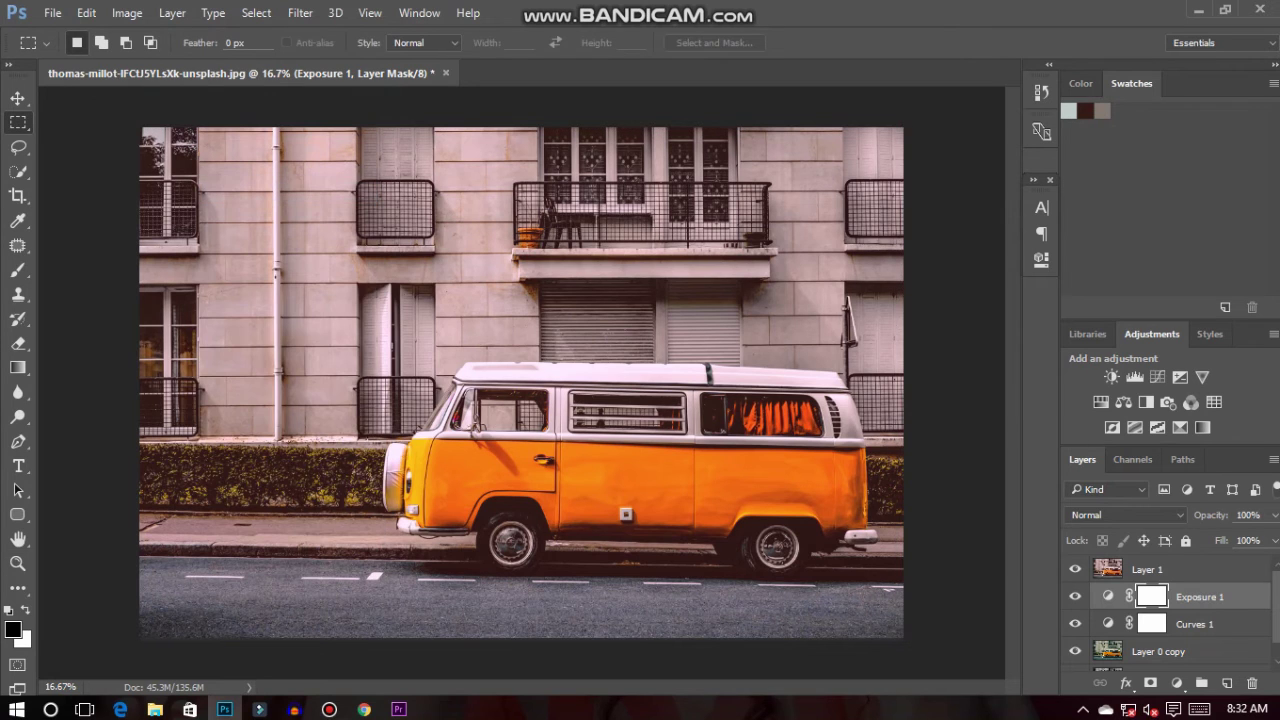
pyautogui.hotkey('alt', 'shift', '[')
pyautogui.hotkey('alt', 'shift', '[')
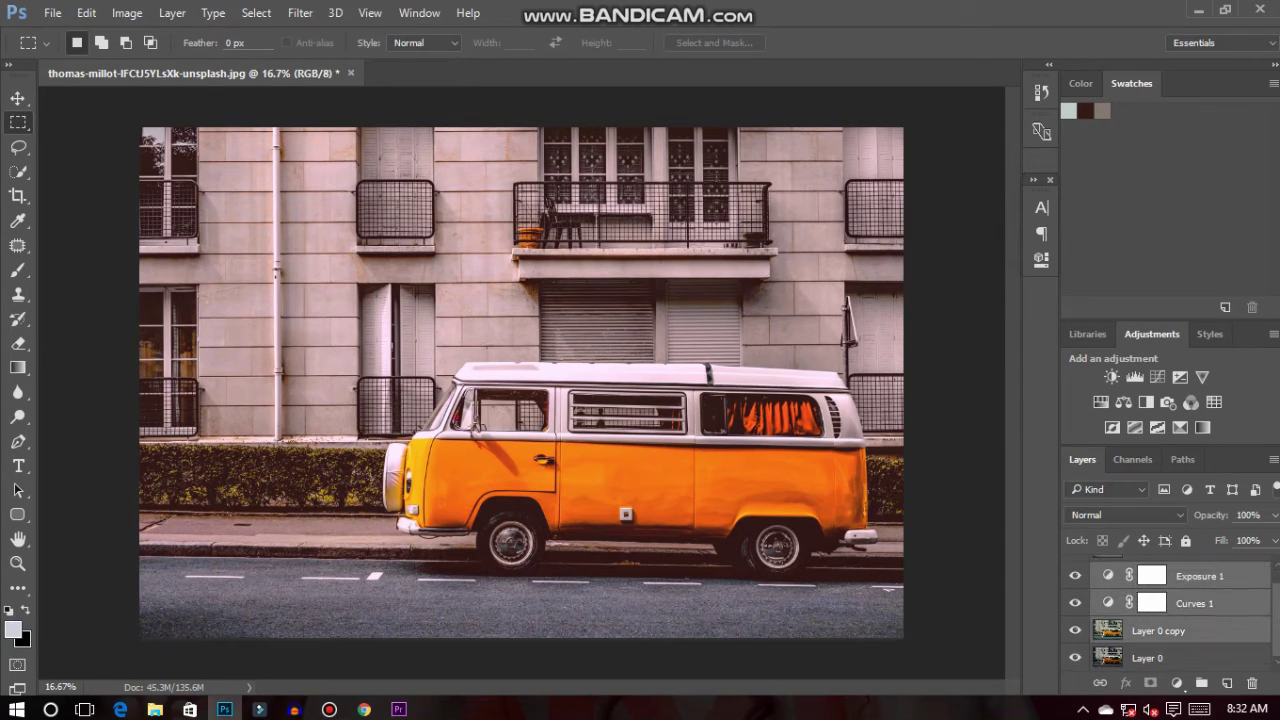
pyautogui.hotkey('alt', 'shift', '[')
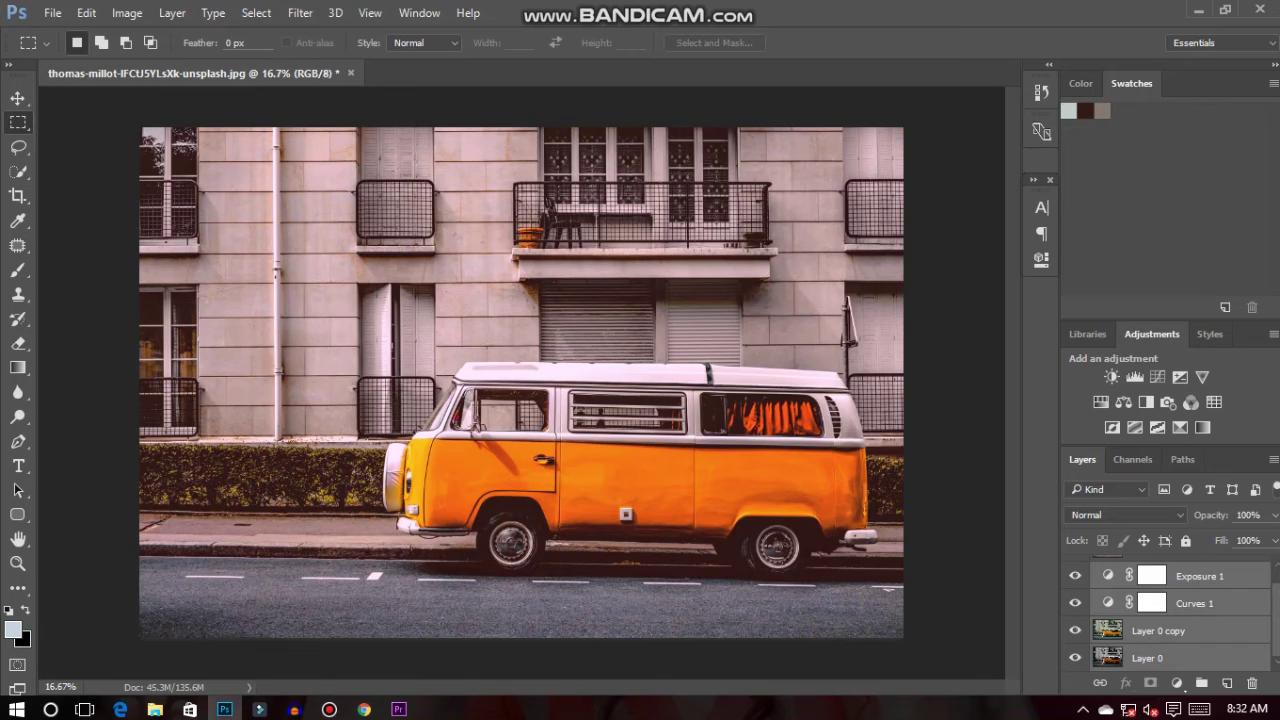
pyautogui.hotkey('ctrl', 'z')
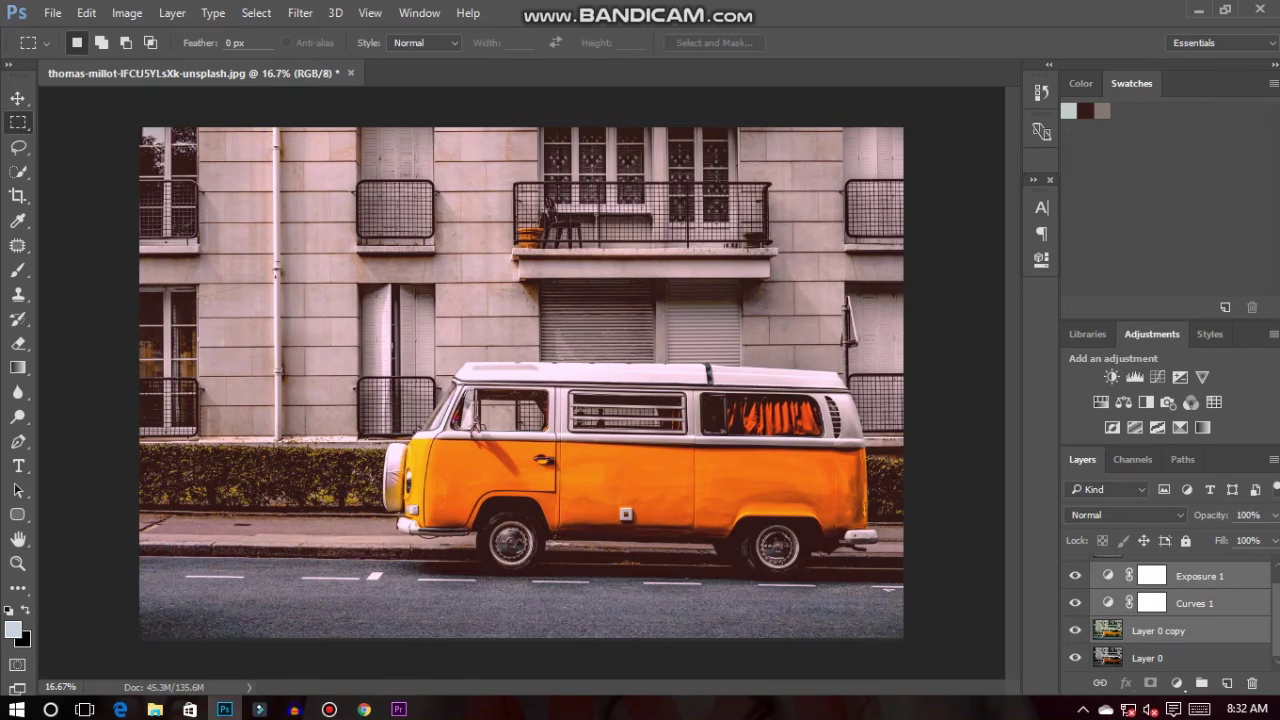
pyautogui.hotkey('ctrl', 'g')
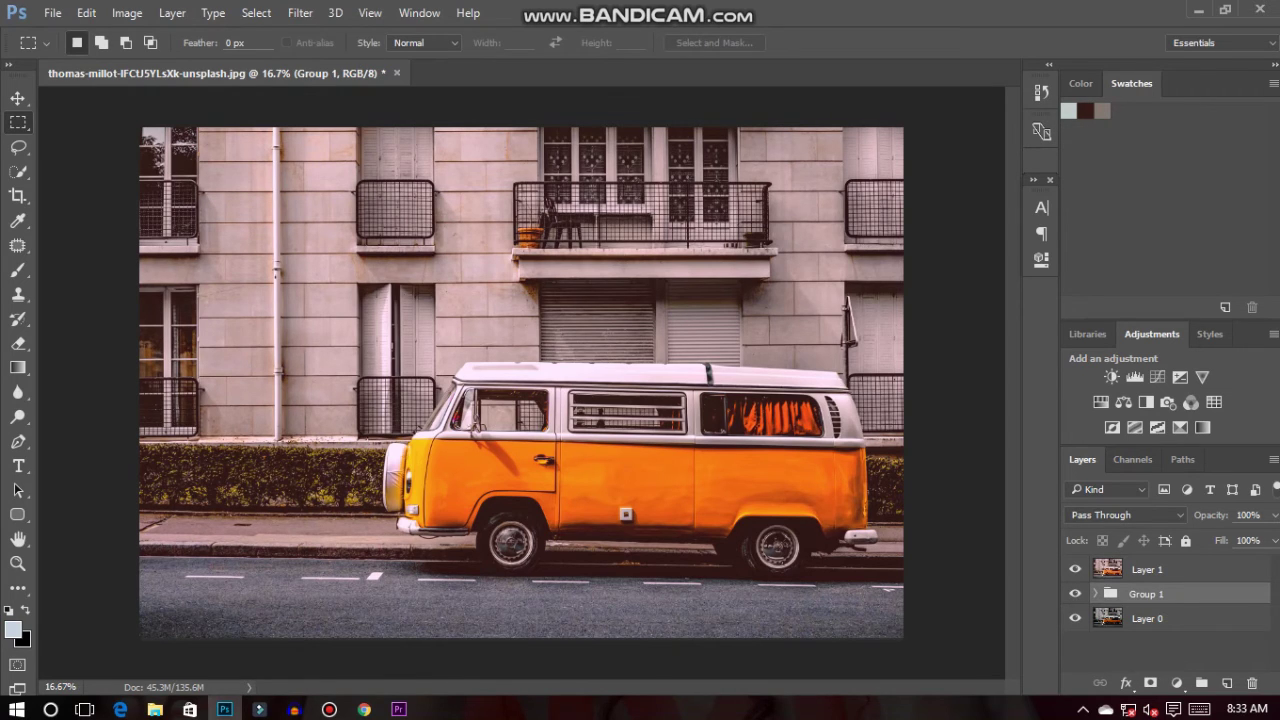
pyautogui.click(1075, 592)
pyautogui.click(1075, 569)
pyautogui.click(1075, 569)
pyautogui.click(1075, 594)
pyautogui.click(1075, 569)
pyautogui.click(1075, 569)
pyautogui.click(1075, 569)
pyautogui.doubleClick(1075, 569)
pyautogui.click(1075, 569)
pyautogui.doubleClick(1075, 569)
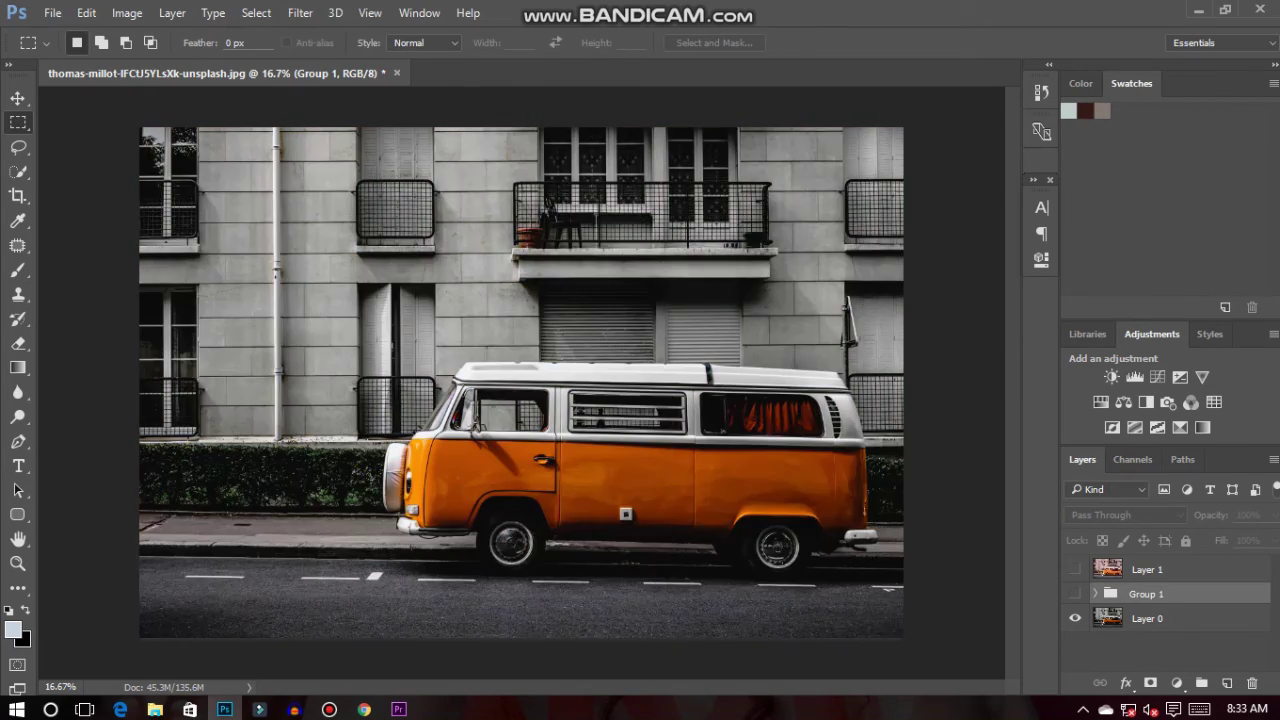
pyautogui.click(1075, 569)
pyautogui.doubleClick(1075, 569)
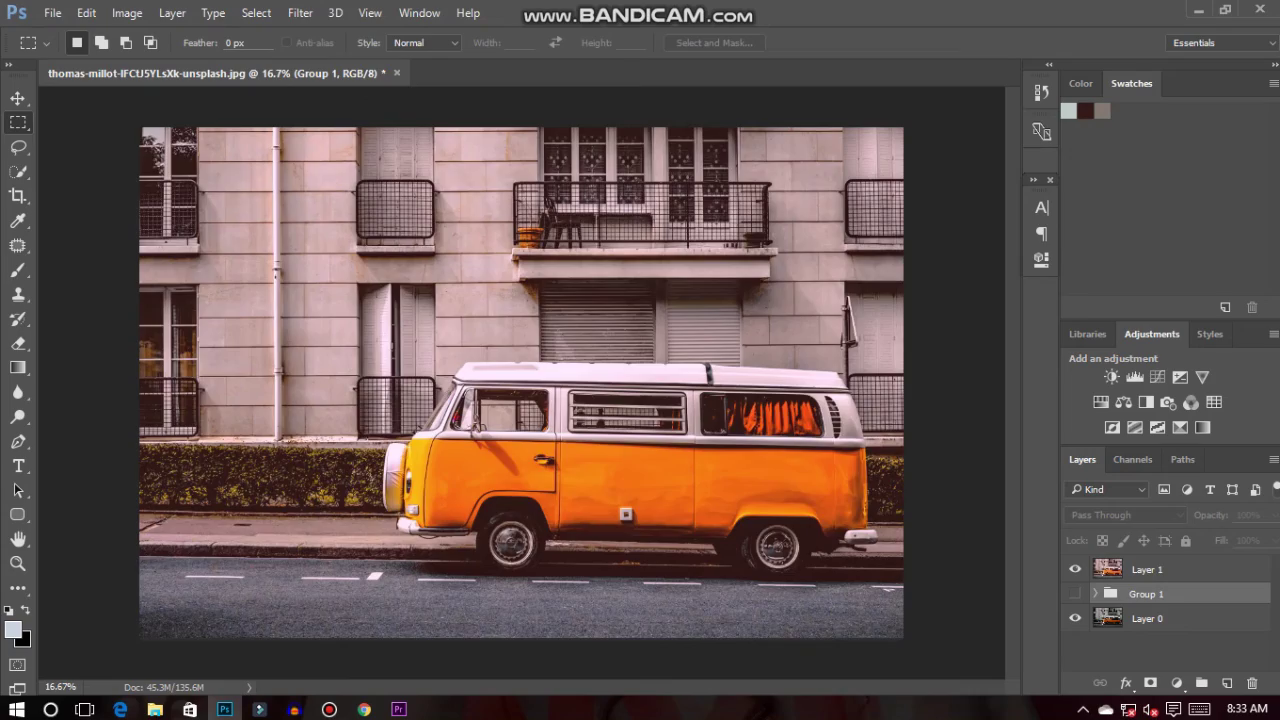